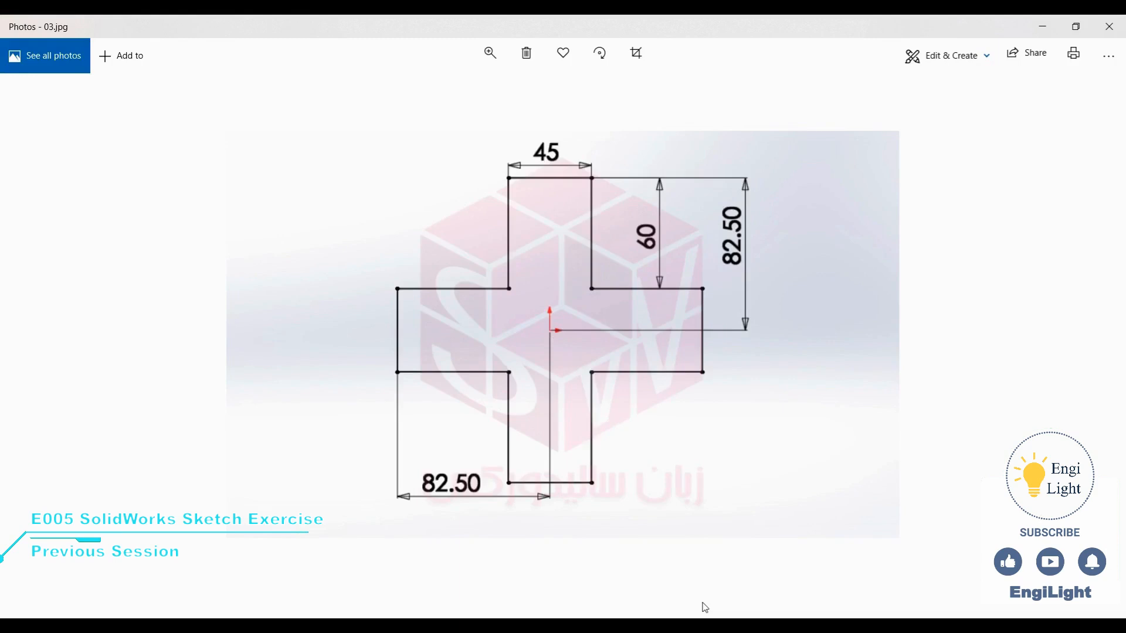
Switch to SolidWorks, create a new part and start a sketch on the Front Plane
{"action": "left_click", "coordinate": [693, 623]}
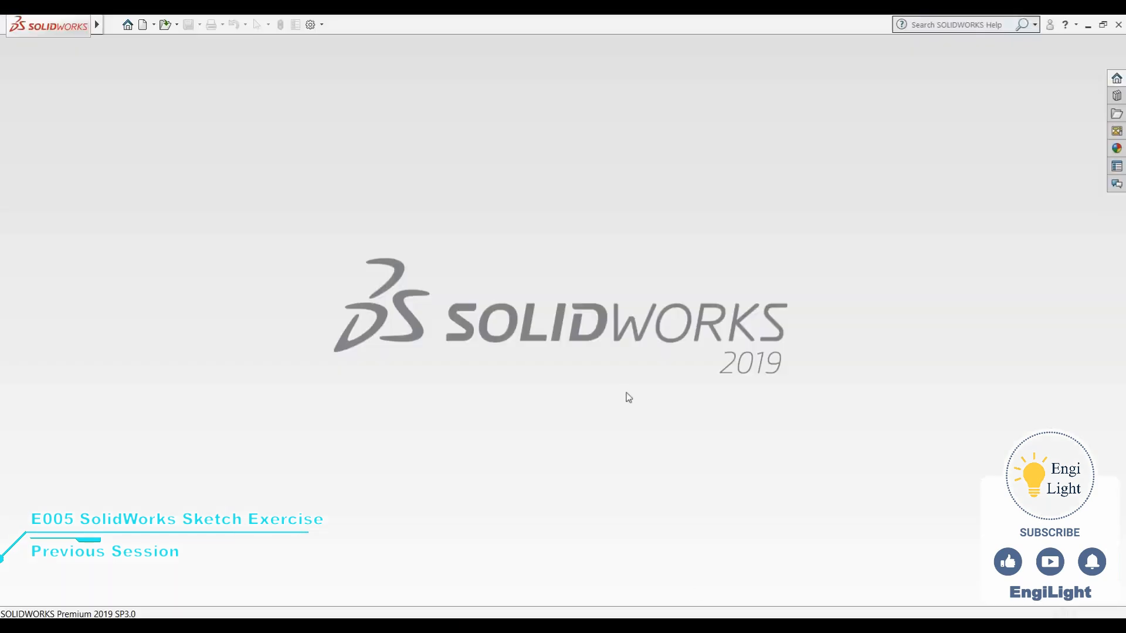
{"action": "key", "text": "ctrl+n"}
{"action": "left_click", "coordinate": [593, 465]}
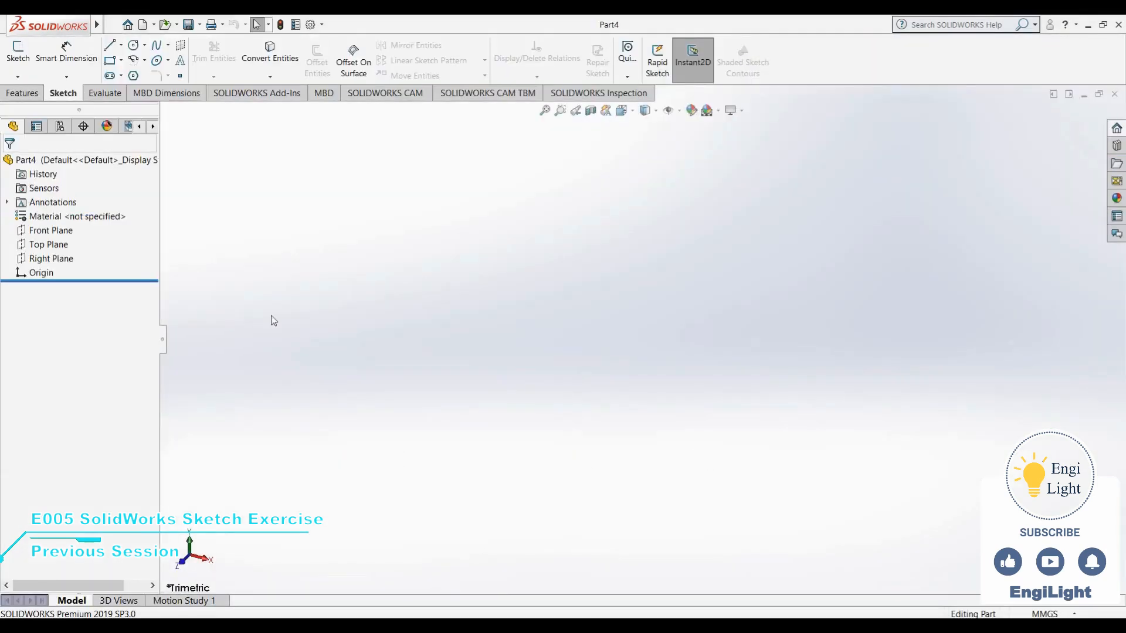
{"action": "left_click", "coordinate": [51, 230]}
{"action": "left_click", "coordinate": [85, 216]}
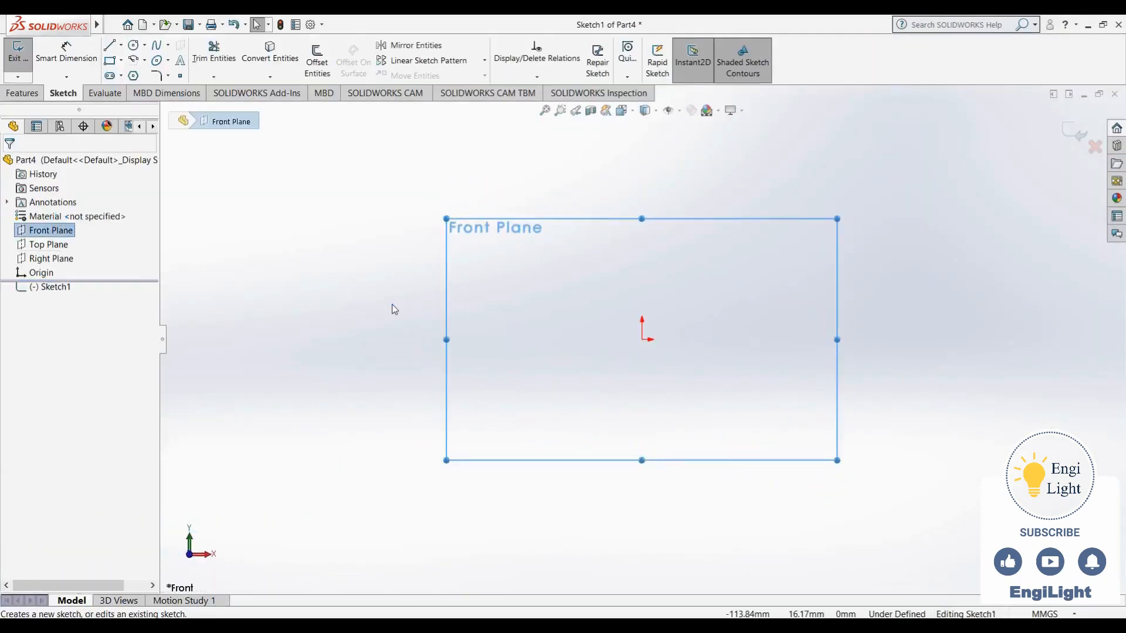
Sketch the bottom edge about 35 mm wide, the right arm about 42 mm long and the top edge of a cross, left of the origin
{"action": "key", "text": "l"}
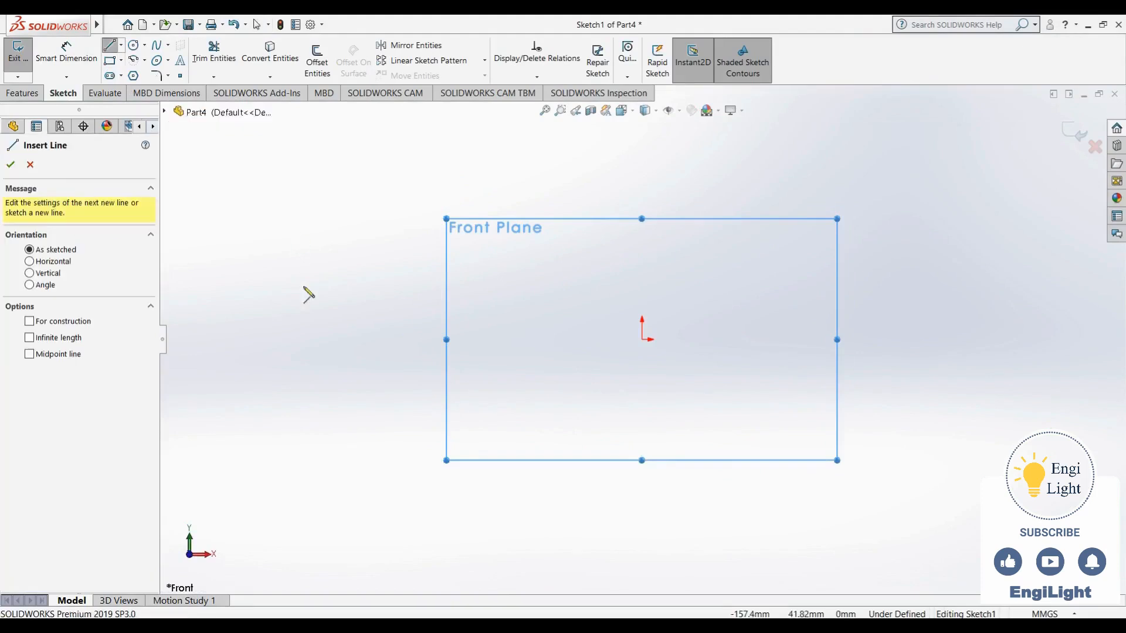
{"action": "left_click", "coordinate": [270, 463]}
{"action": "left_click", "coordinate": [348, 463]}
{"action": "left_click", "coordinate": [348, 372]}
{"action": "left_click", "coordinate": [440, 372]}
{"action": "left_click", "coordinate": [439, 293]}
{"action": "left_click", "coordinate": [347, 293]}
{"action": "left_click", "coordinate": [347, 235]}
{"action": "left_click", "coordinate": [264, 236]}
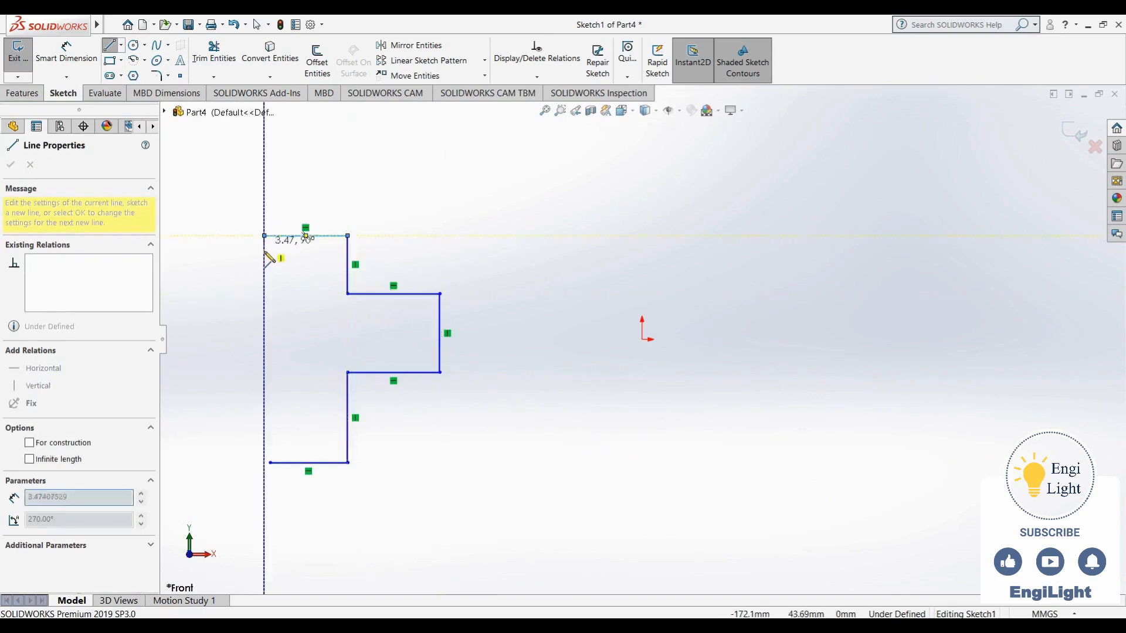
Close the cross outline with a left arm about 38 mm long and 39 mm high and a lower vertical edge about 38 mm long
{"action": "left_click", "coordinate": [264, 294]}
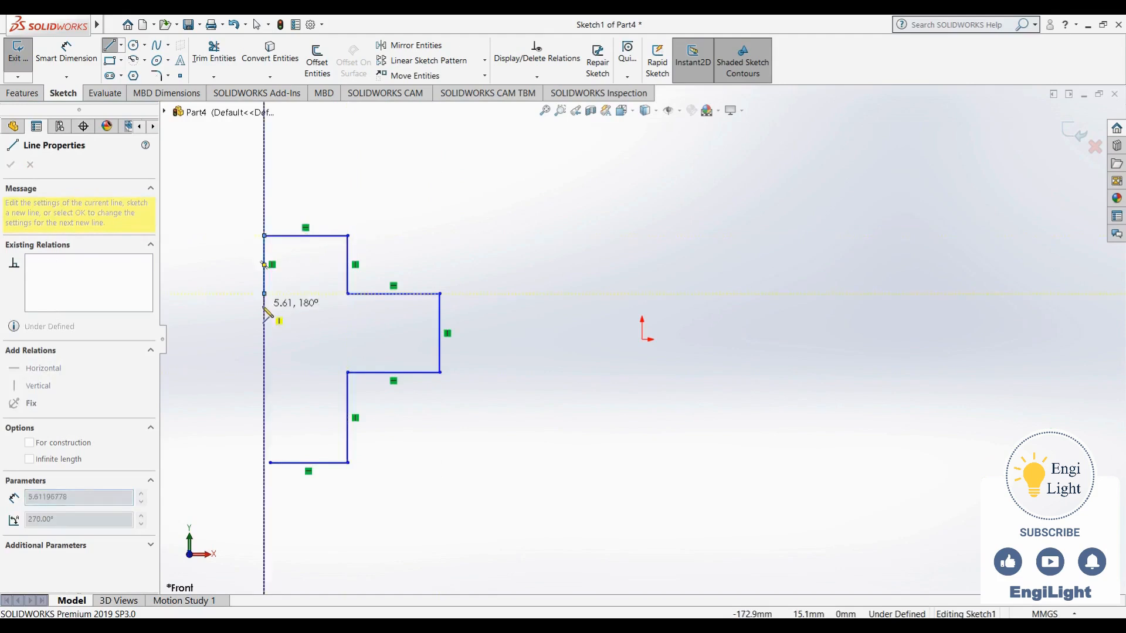
{"action": "key", "text": "z"}
{"action": "left_click", "coordinate": [321, 307]}
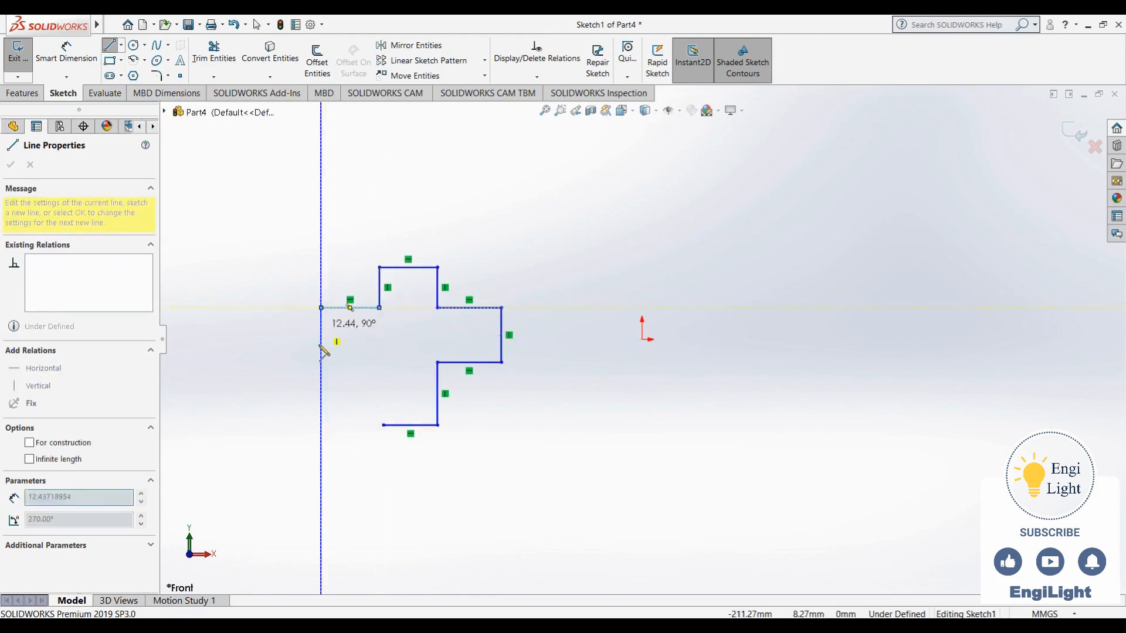
{"action": "left_click", "coordinate": [320, 367]}
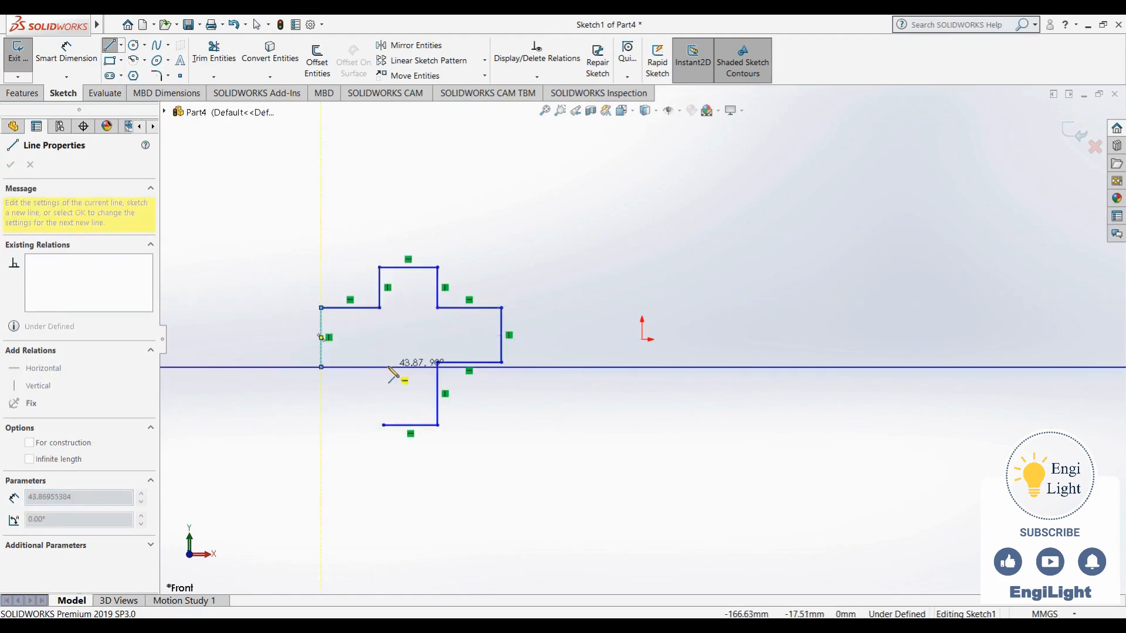
{"action": "left_click", "coordinate": [383, 367]}
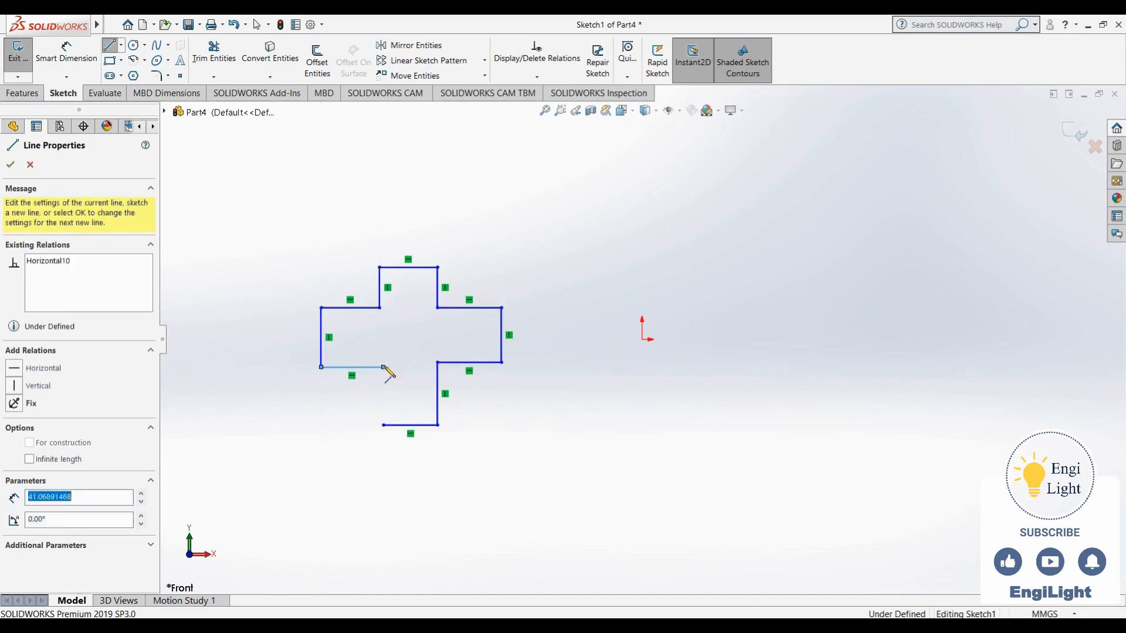
{"action": "left_click", "coordinate": [384, 425]}
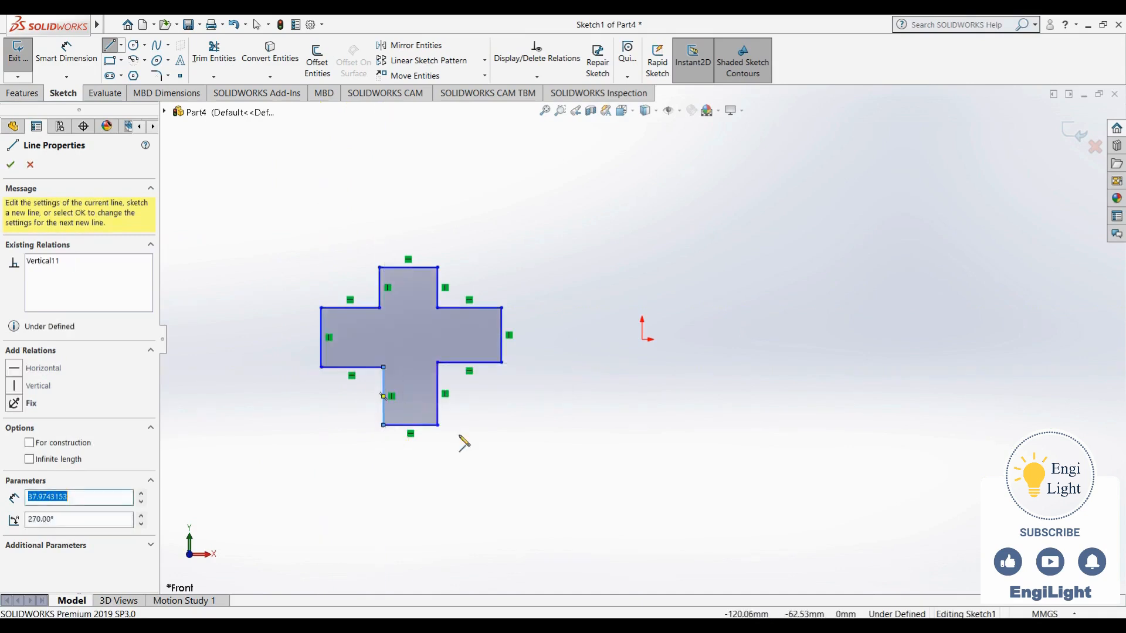
{"action": "key", "text": "Escape"}
Try an Equal relation on the four outer end edges of the cross, then undo it
{"action": "left_click", "coordinate": [432, 425]}
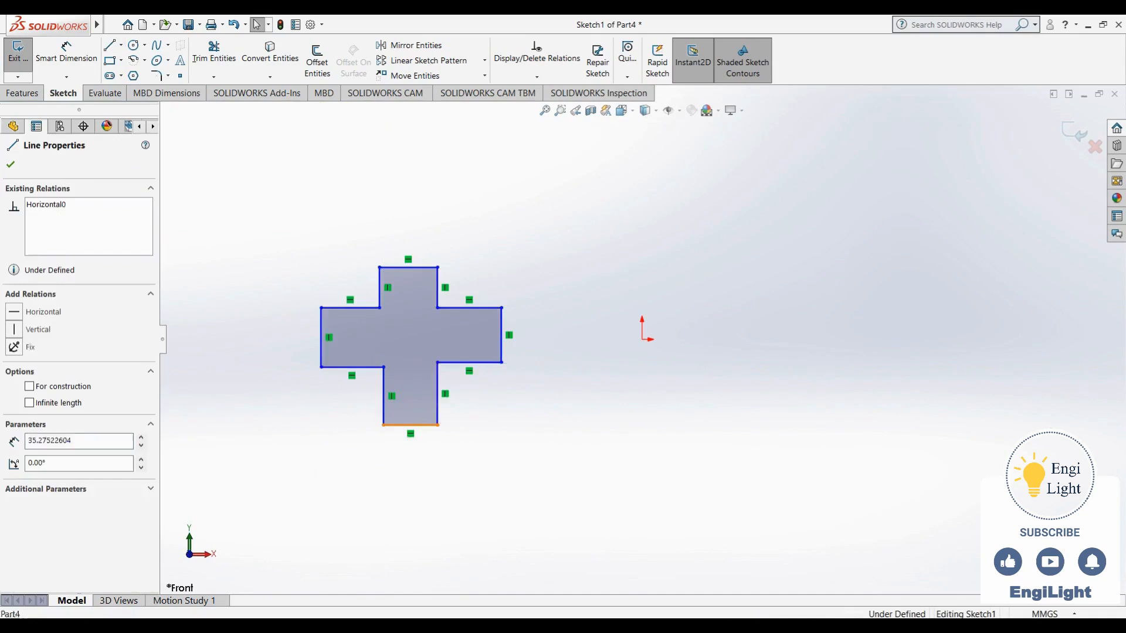
{"action": "left_click", "coordinate": [502, 355], "text": "ctrl"}
{"action": "left_click", "coordinate": [426, 266], "text": "ctrl"}
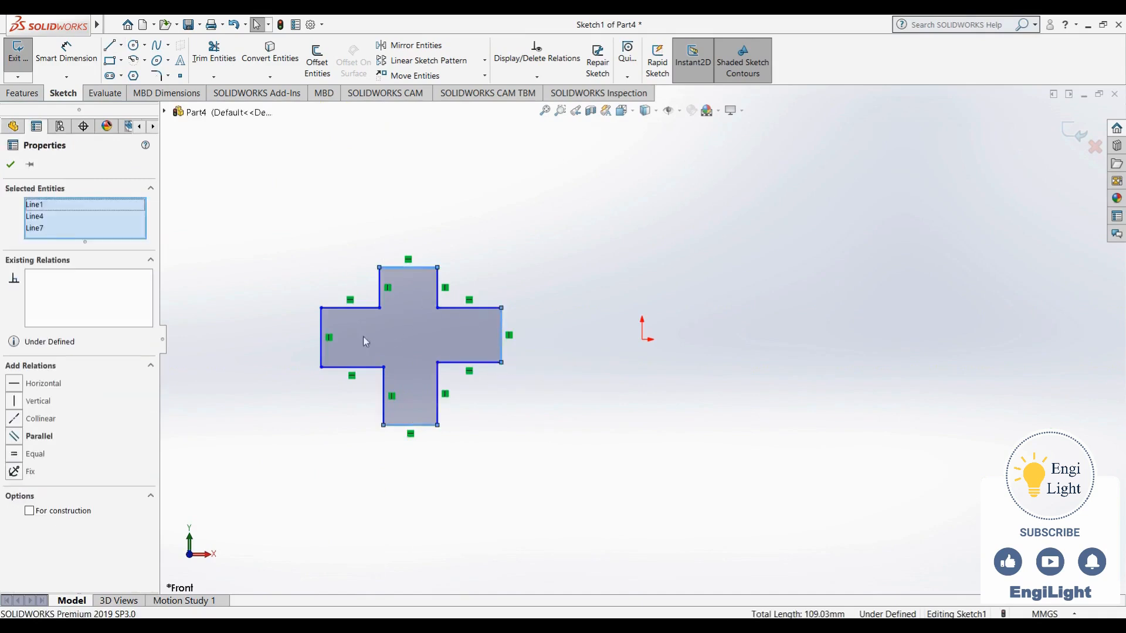
{"action": "left_click", "coordinate": [325, 326], "text": "ctrl"}
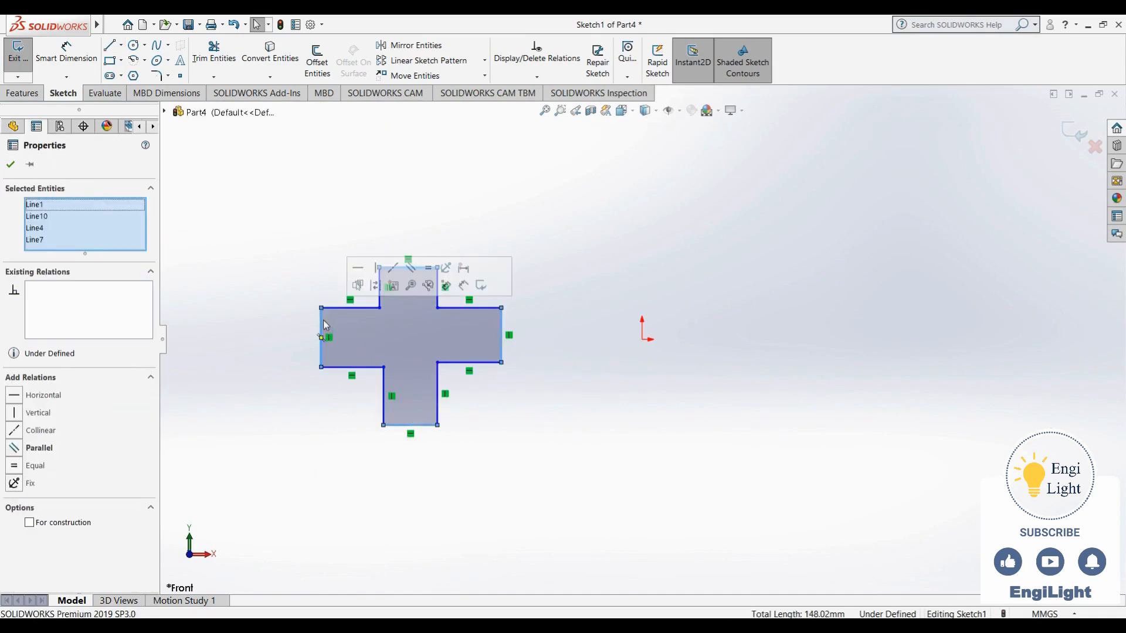
{"action": "left_click", "coordinate": [428, 270]}
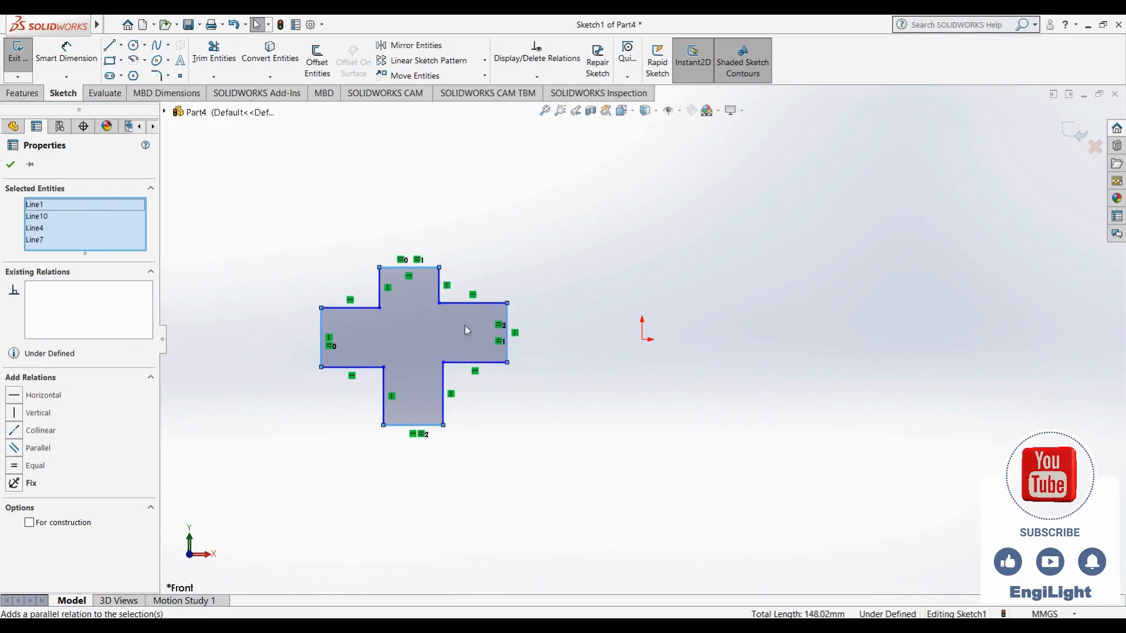
{"action": "key", "text": "ctrl+z"}
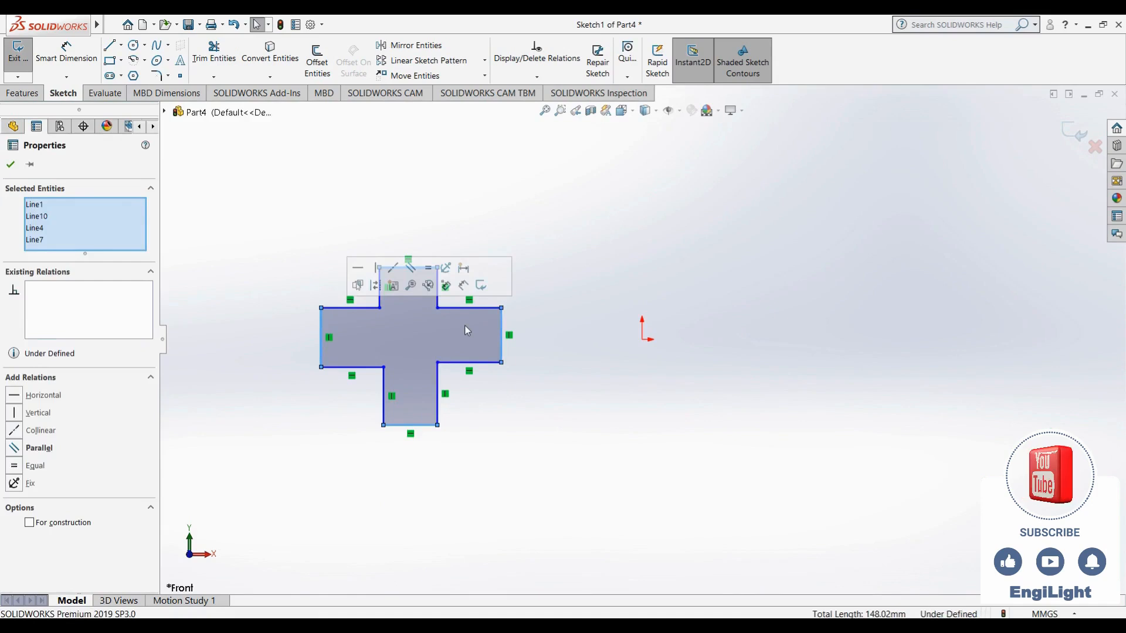
{"action": "left_click", "coordinate": [496, 389]}
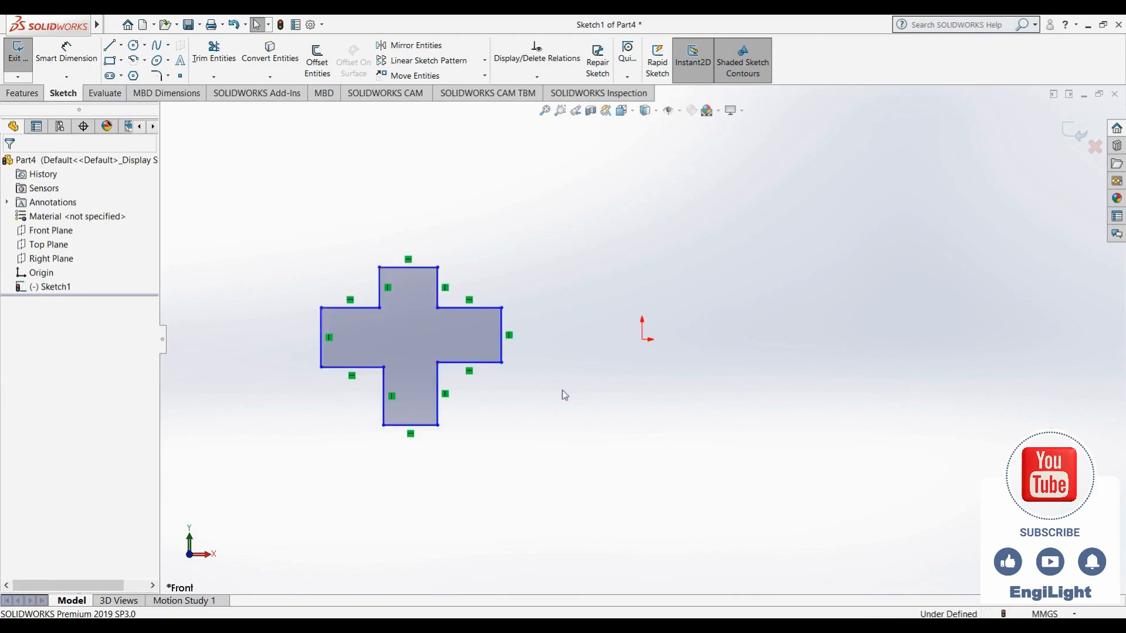
Try a Collinear relation between the upper edges of the left and right arms
{"action": "left_click", "coordinate": [453, 308]}
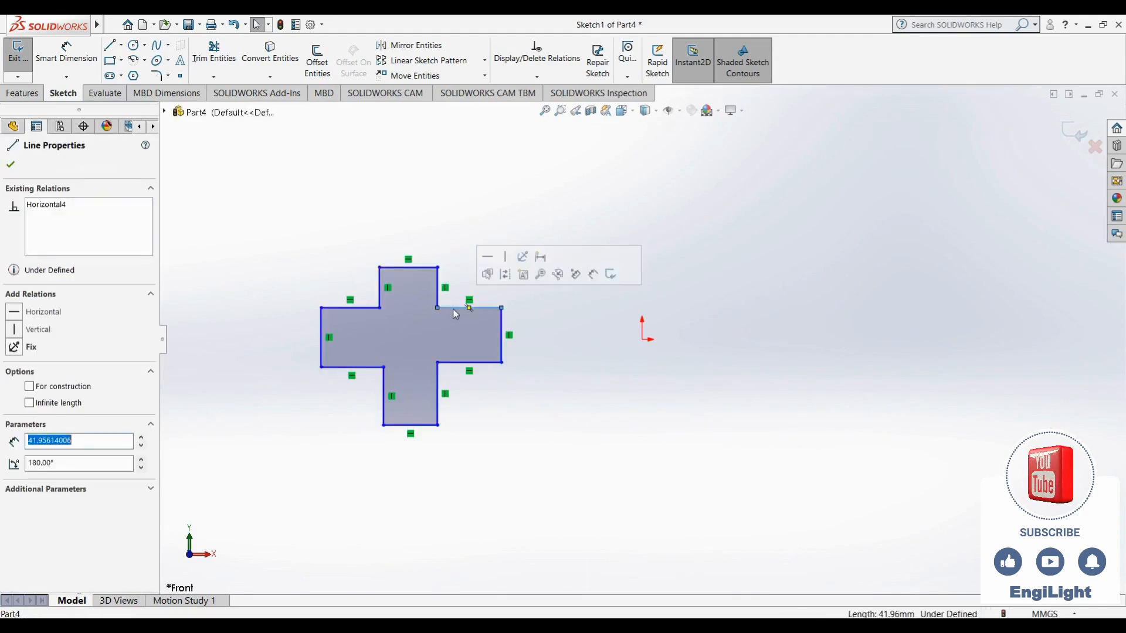
{"action": "left_click", "coordinate": [371, 310], "text": "ctrl"}
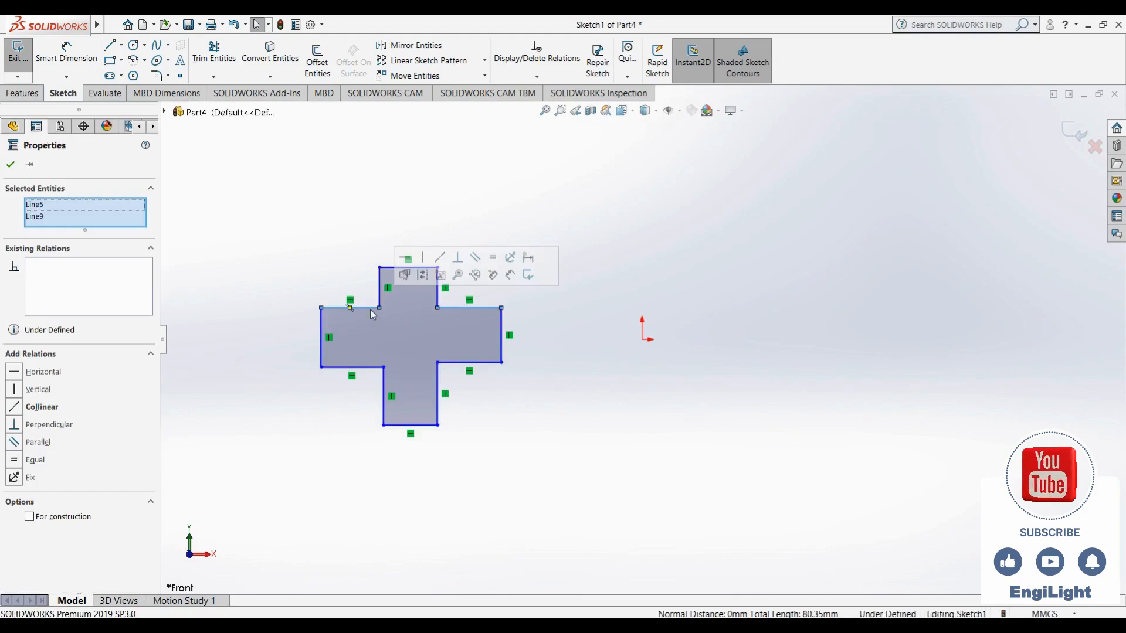
{"action": "left_click", "coordinate": [41, 407]}
{"action": "left_click", "coordinate": [55, 411]}
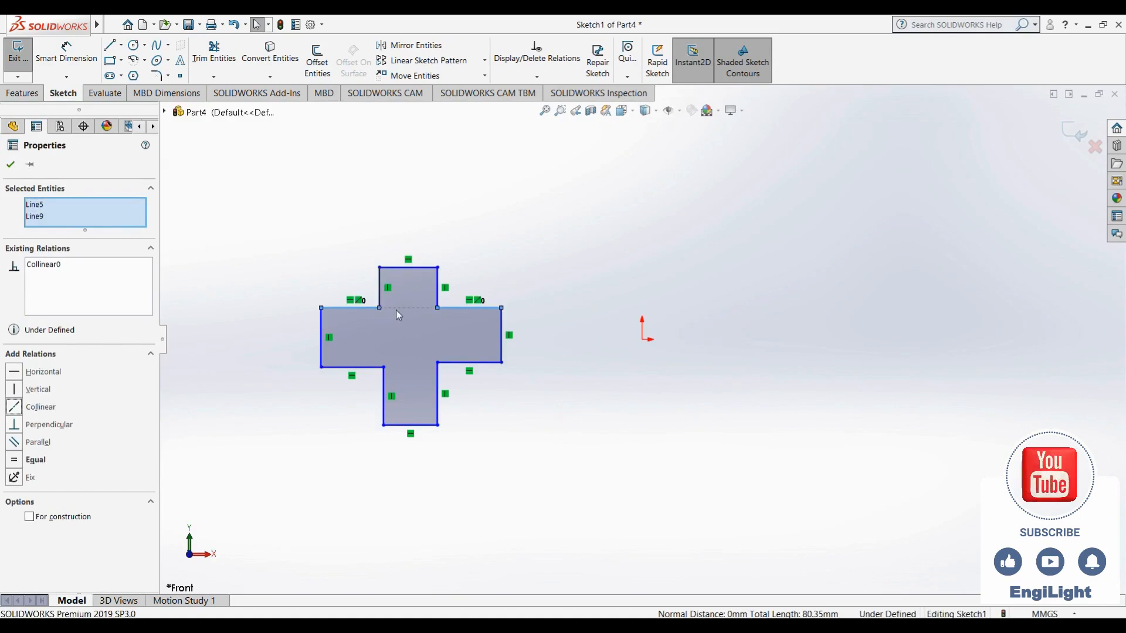
{"action": "left_click", "coordinate": [420, 311]}
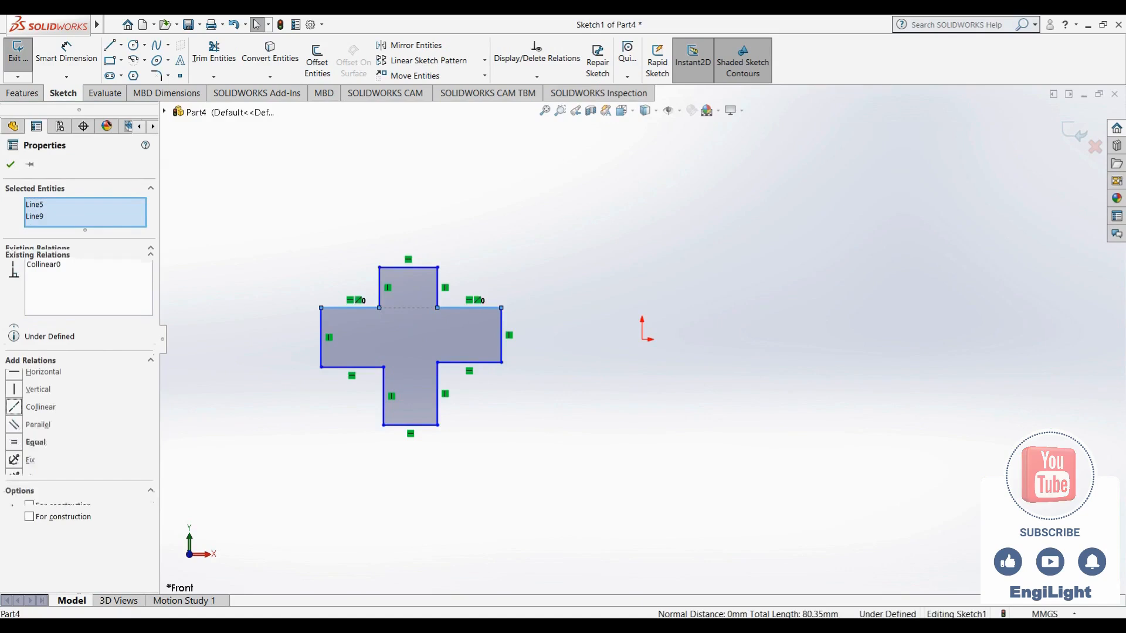
{"action": "left_click", "coordinate": [328, 262]}
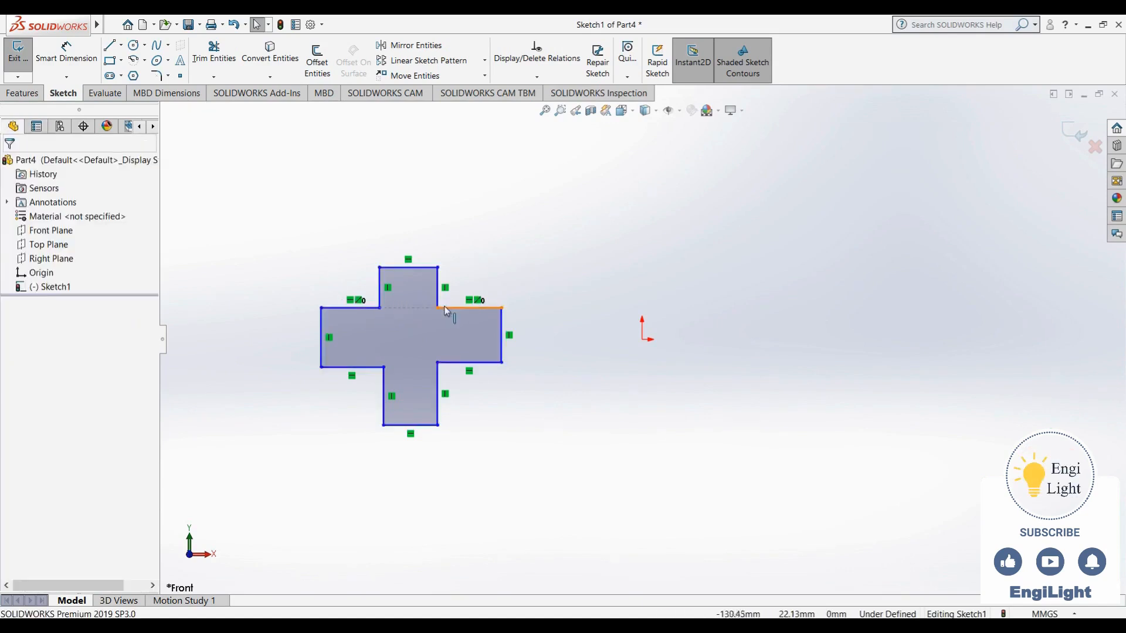
Try a Collinear relation between the lower edges of the left and right arms and compare the lengths of their end edges
{"action": "left_click", "coordinate": [457, 364]}
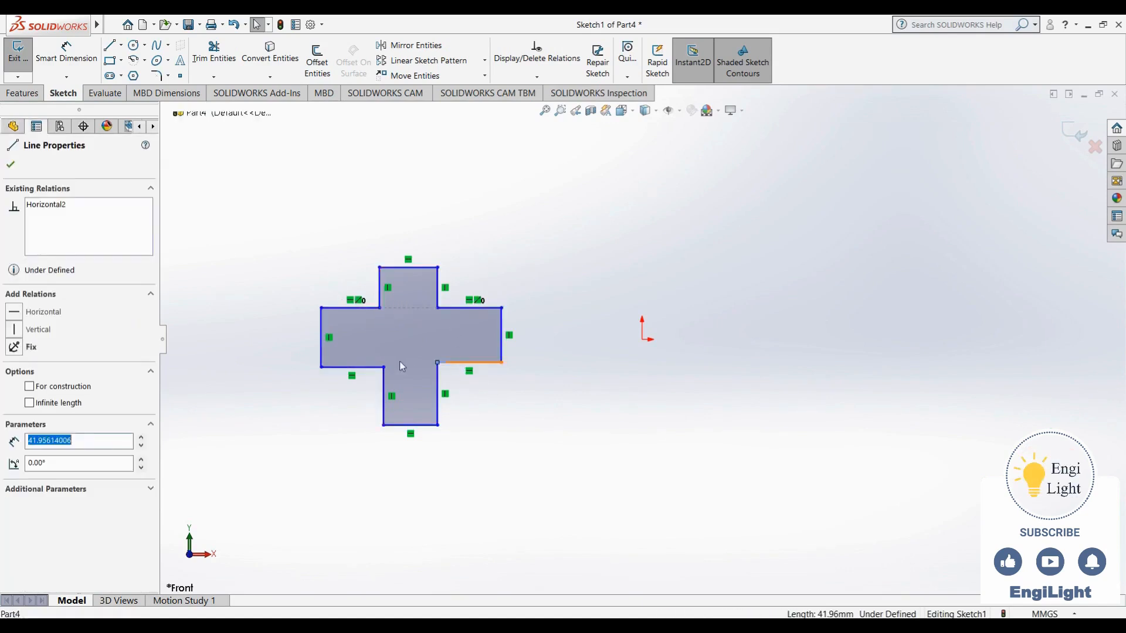
{"action": "left_click", "coordinate": [370, 367], "text": "ctrl"}
{"action": "left_click", "coordinate": [440, 318]}
{"action": "left_click", "coordinate": [477, 382]}
{"action": "left_click", "coordinate": [503, 360]}
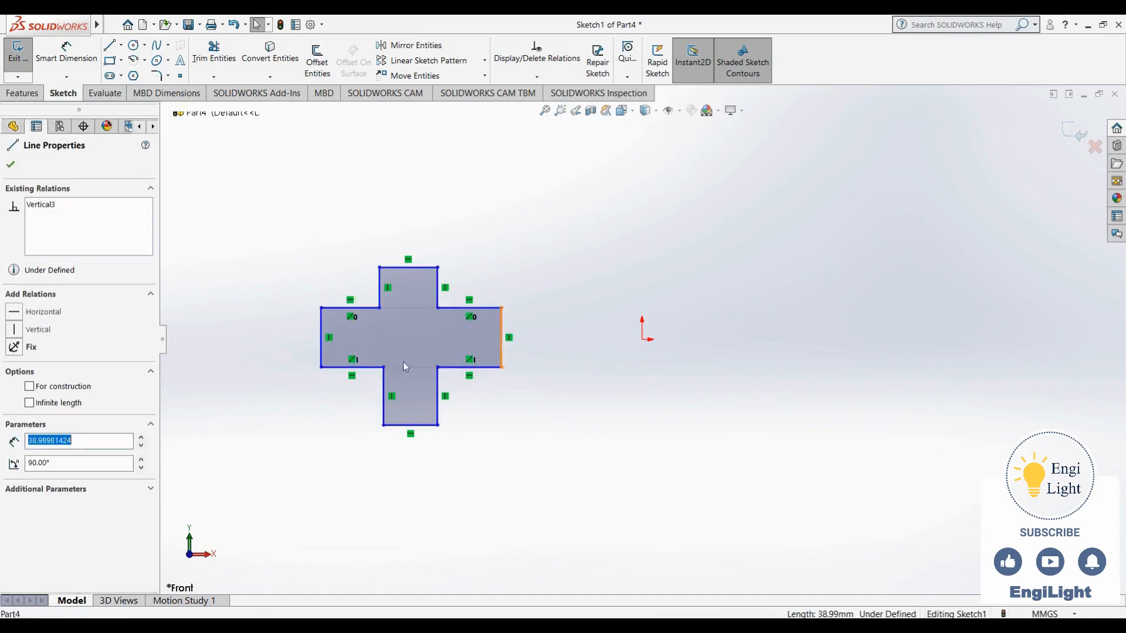
{"action": "left_click", "coordinate": [321, 351]}
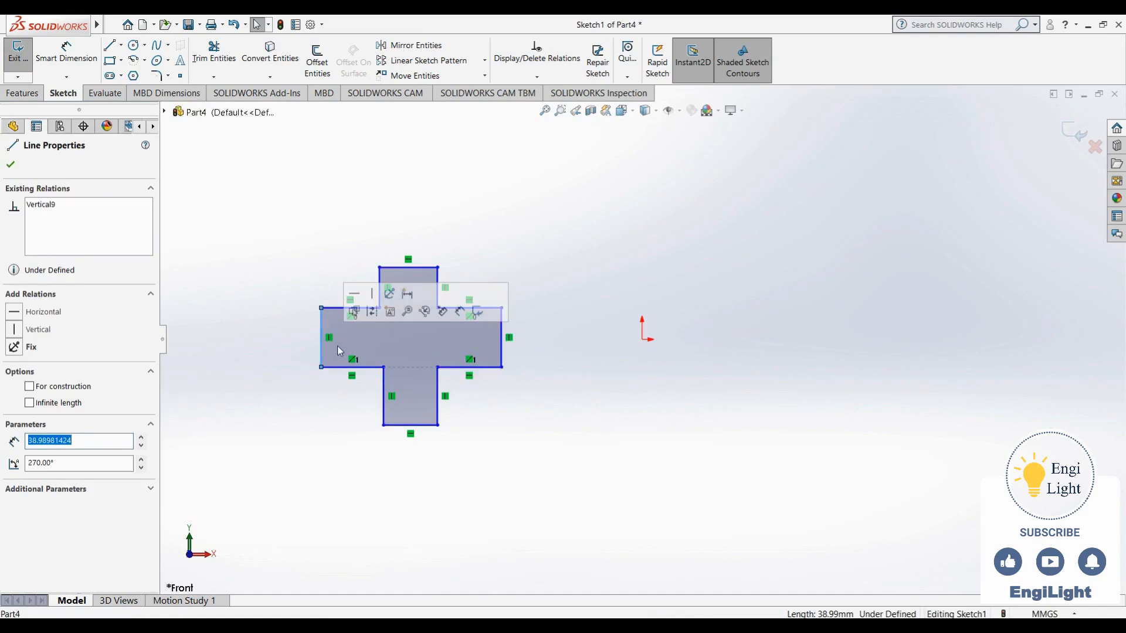
{"action": "left_click", "coordinate": [502, 392]}
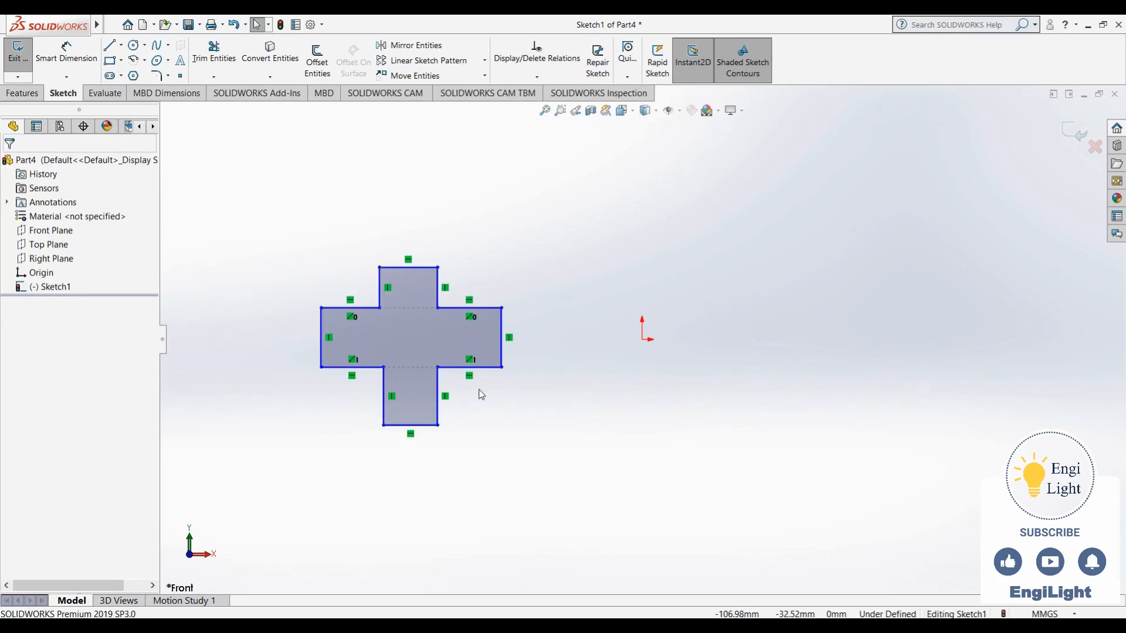
Undo both Collinear relations on the edges of the left and right arms
{"action": "key", "text": "ctrl+z"}
{"action": "key", "text": "ctrl+z"}
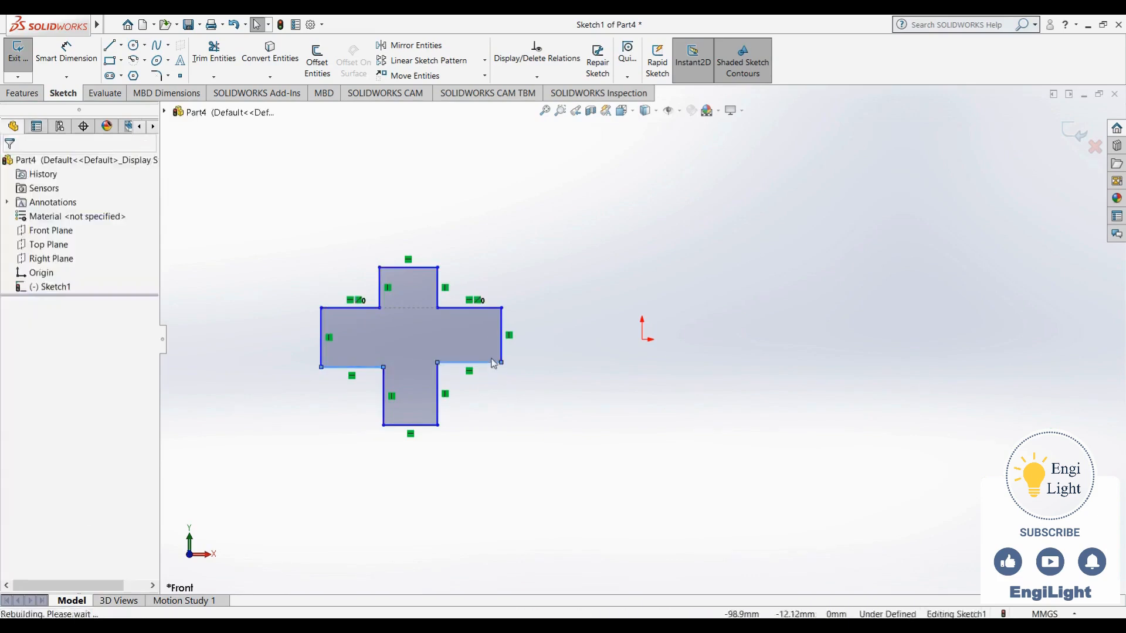
{"action": "left_click", "coordinate": [494, 385]}
Apply an Equal relation to the four outer end edges of the cross
{"action": "left_click", "coordinate": [421, 426]}
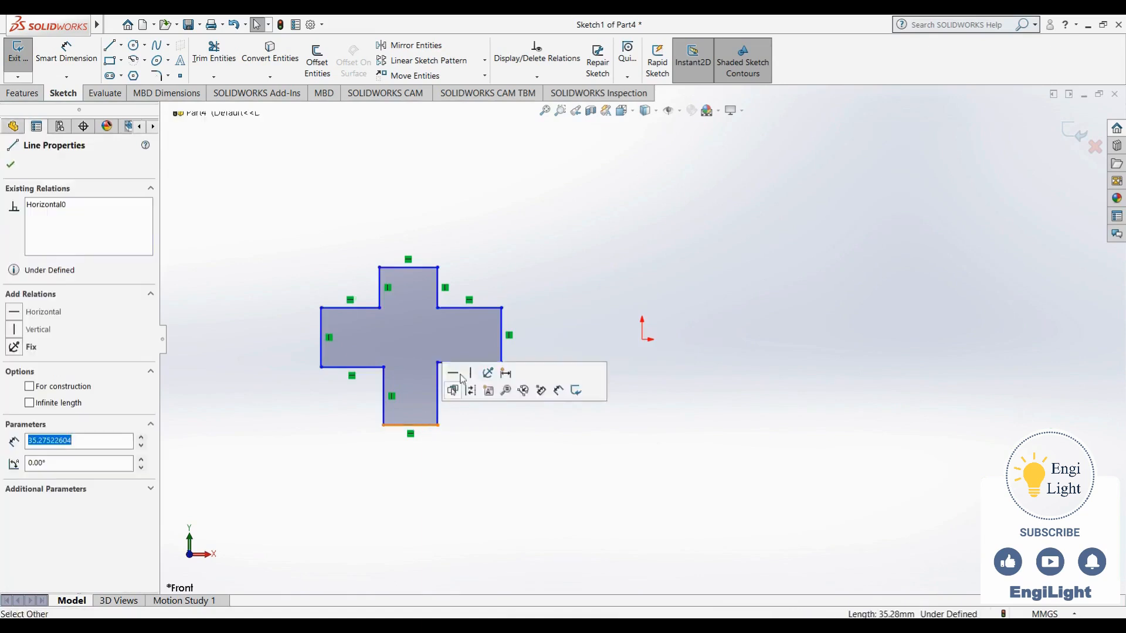
{"action": "left_click", "coordinate": [500, 348], "text": "ctrl"}
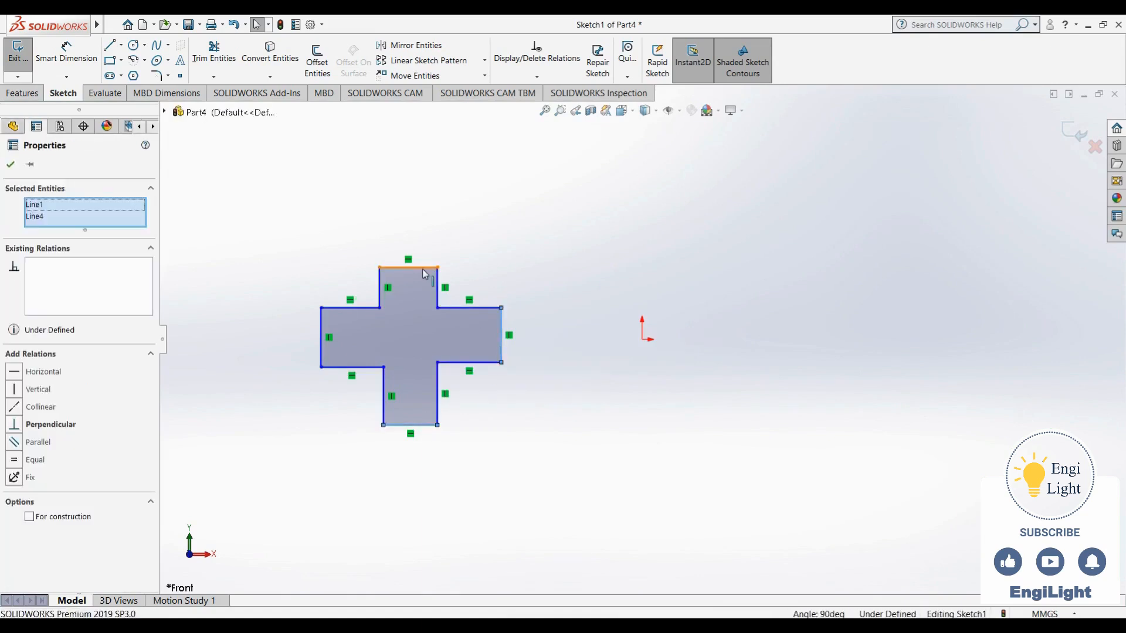
{"action": "left_click", "coordinate": [424, 271], "text": "ctrl"}
{"action": "left_click", "coordinate": [324, 327], "text": "ctrl"}
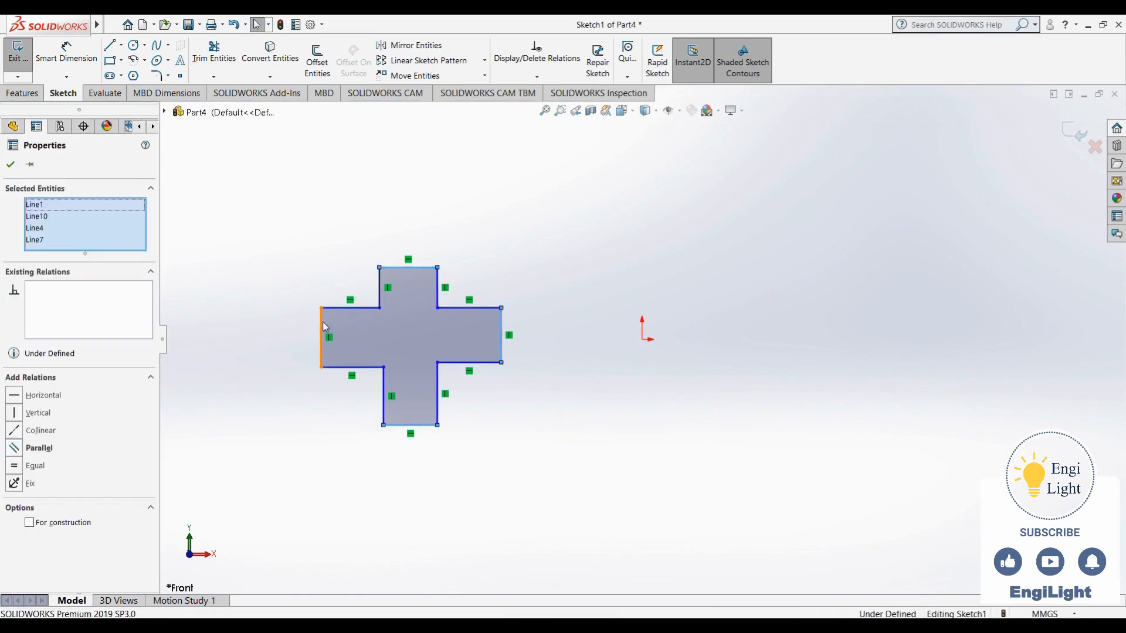
{"action": "left_click", "coordinate": [431, 269]}
{"action": "left_click", "coordinate": [491, 411]}
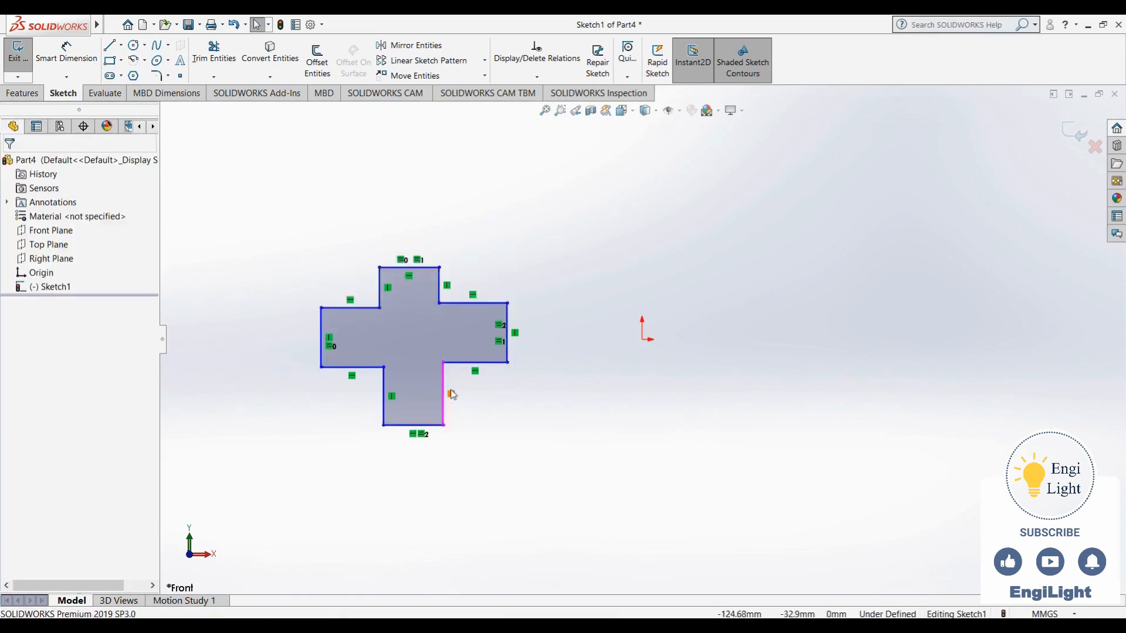
Apply an Equal relation to all side edges of the cross's arms except the left edge of the lower arm
{"action": "left_click", "coordinate": [444, 388]}
{"action": "left_click", "coordinate": [452, 362], "text": "ctrl"}
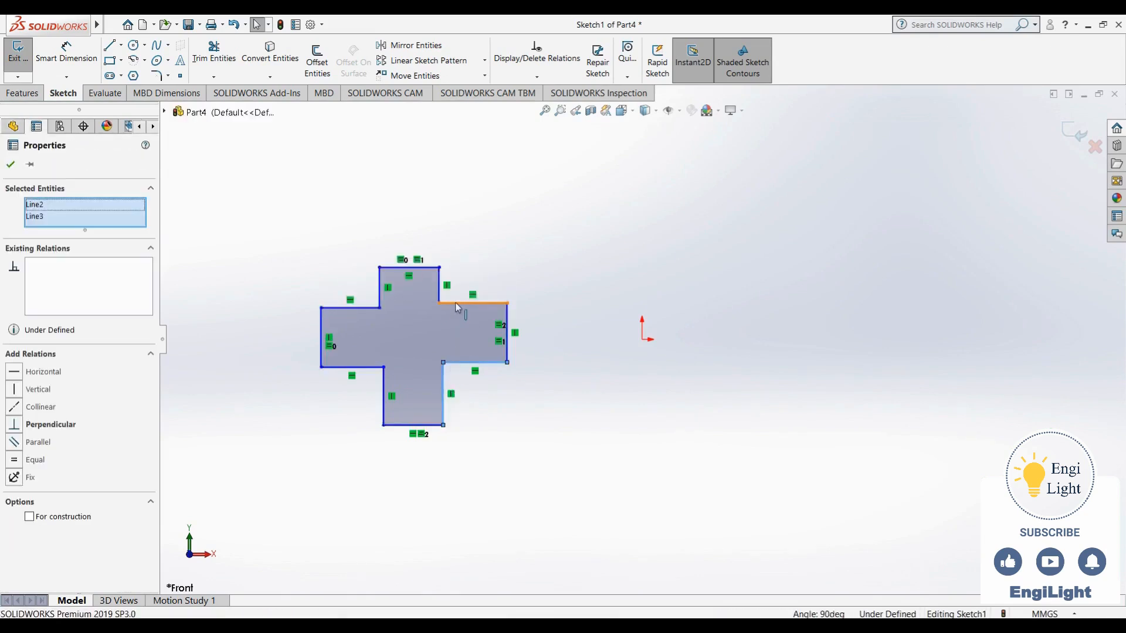
{"action": "left_click", "coordinate": [459, 303], "text": "ctrl"}
{"action": "left_click", "coordinate": [440, 292], "text": "ctrl"}
{"action": "left_click", "coordinate": [380, 300], "text": "ctrl"}
{"action": "left_click", "coordinate": [372, 308], "text": "ctrl"}
{"action": "left_click", "coordinate": [370, 367], "text": "ctrl"}
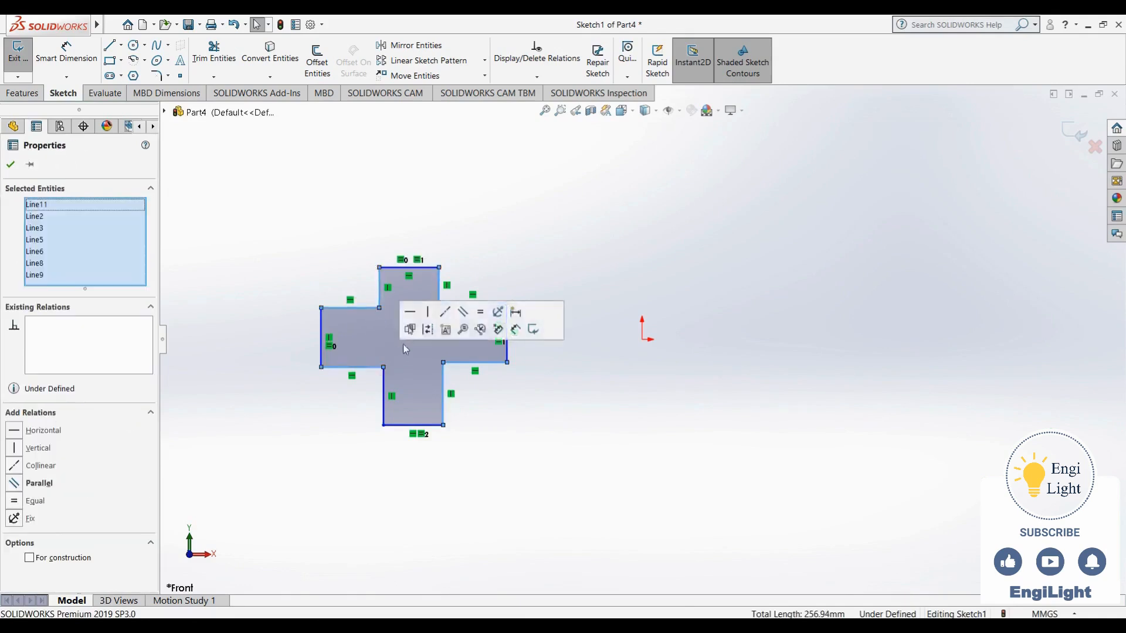
{"action": "left_click", "coordinate": [479, 312]}
{"action": "left_click", "coordinate": [514, 431]}
Check the reference drawing, then dimension the end edge of the cross's upper arm to 45 mm
{"action": "key", "text": "alt+Tab"}
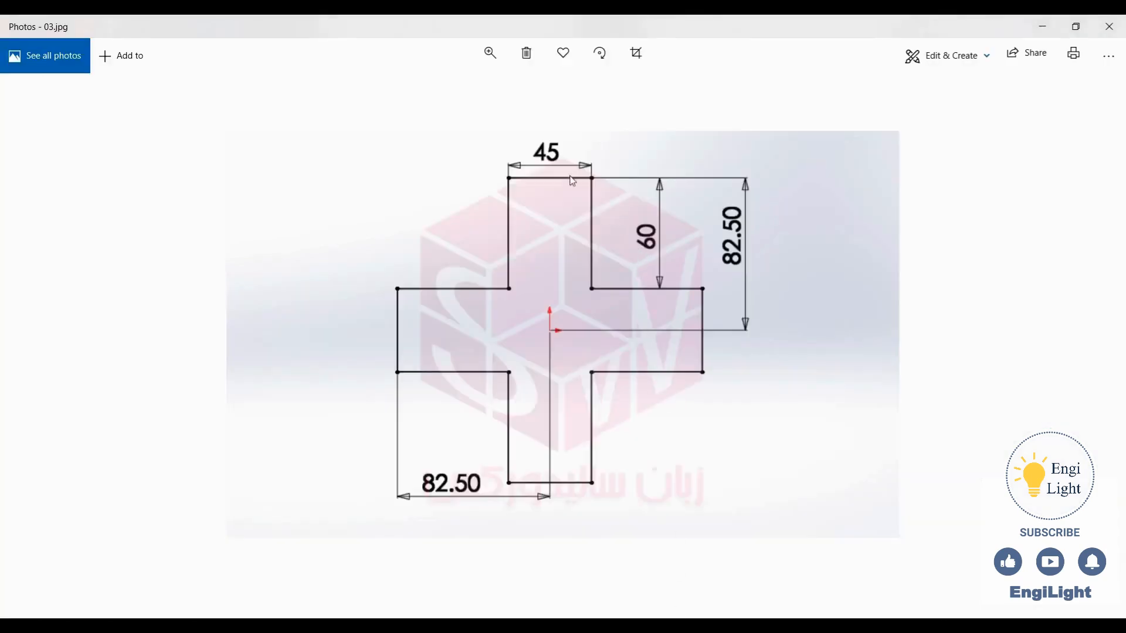
{"action": "key", "text": "alt+Tab"}
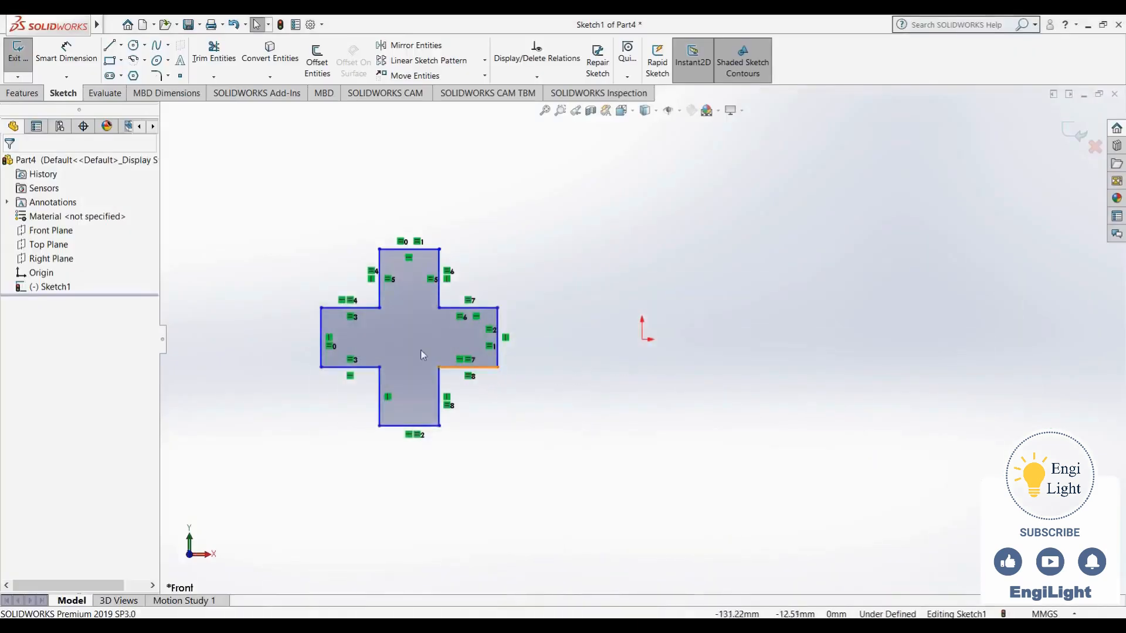
{"action": "left_click", "coordinate": [93, 70]}
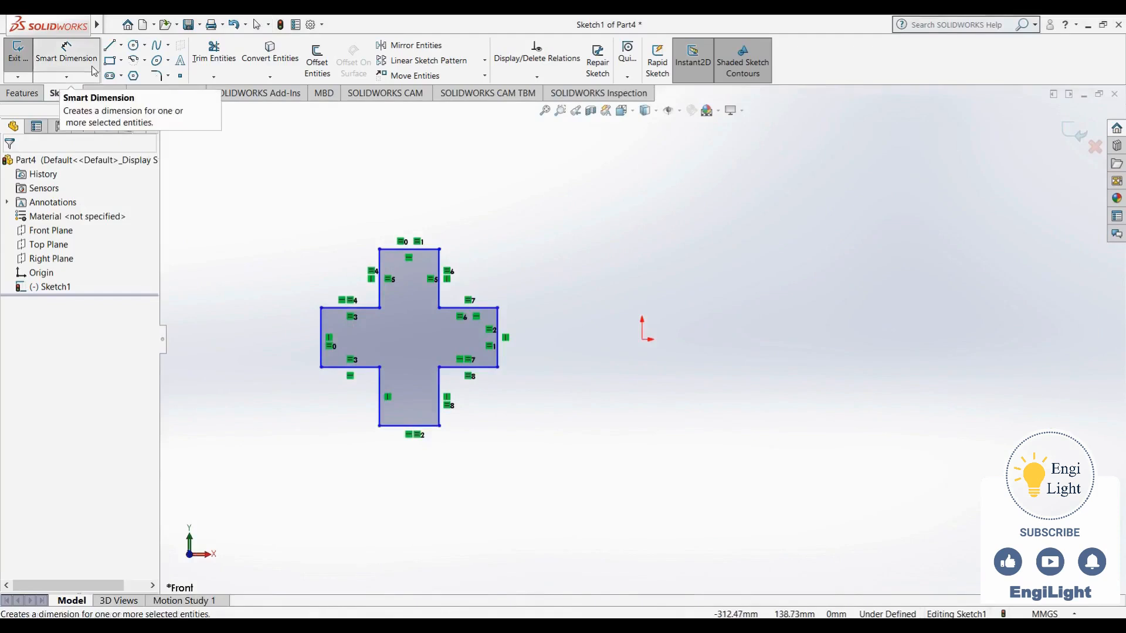
{"action": "left_click", "coordinate": [435, 249]}
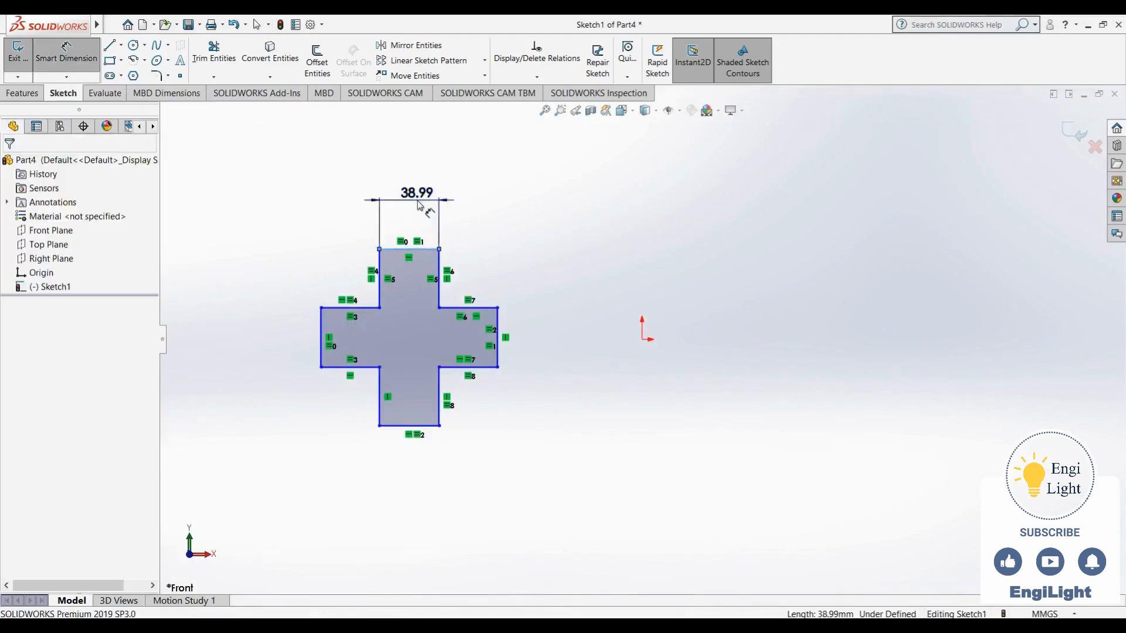
{"action": "left_click", "coordinate": [420, 202]}
{"action": "type", "text": "45"}
{"action": "key", "text": "Return"}
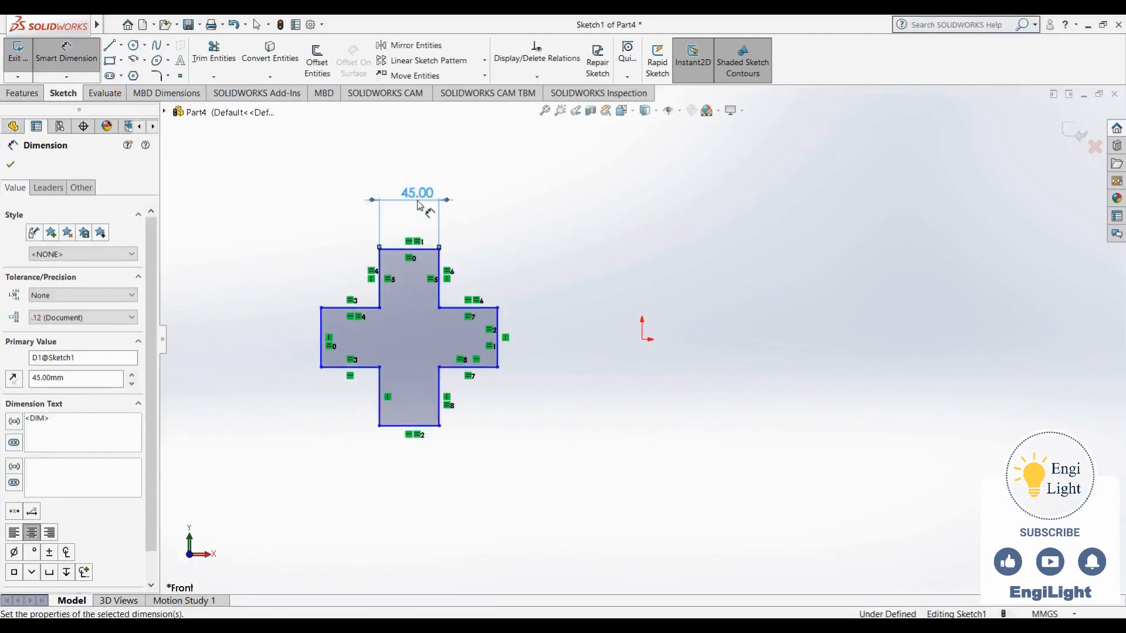
Dimension the right side edge of the upper arm to 60 mm
{"action": "left_click", "coordinate": [439, 278]}
{"action": "left_click", "coordinate": [553, 284]}
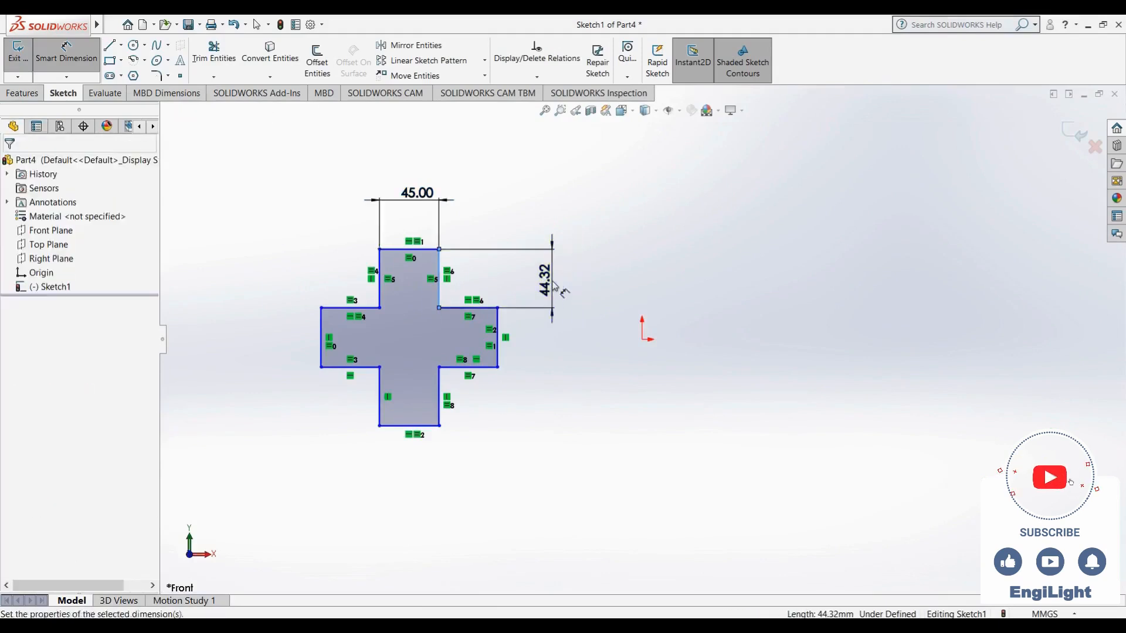
{"action": "type", "text": "60"}
{"action": "key", "text": "Return"}
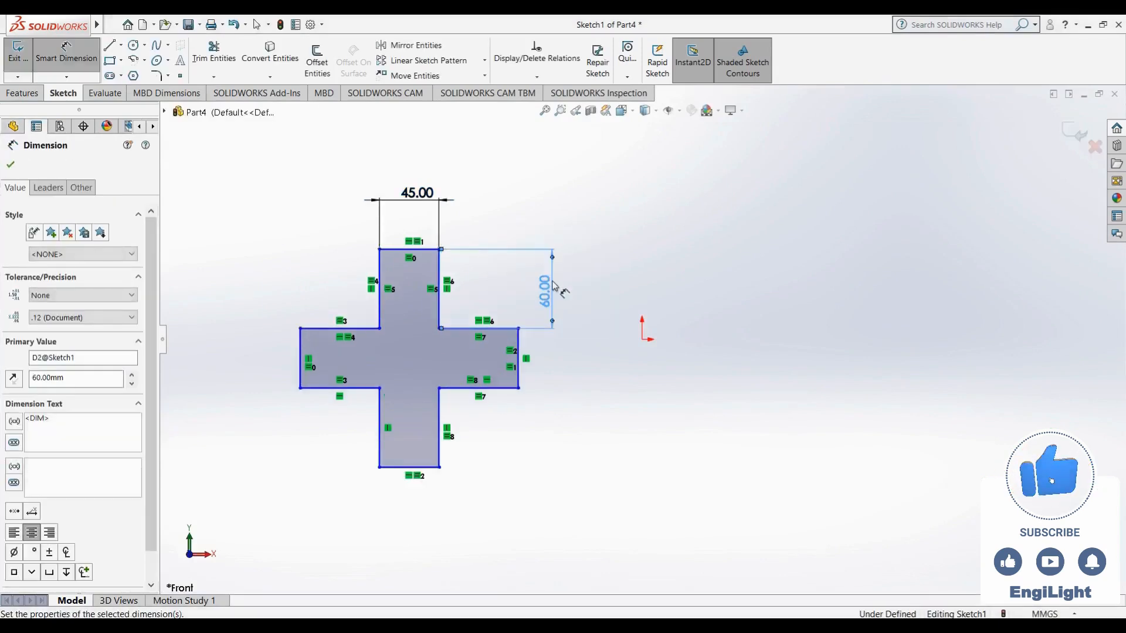
{"action": "key", "text": "Escape"}
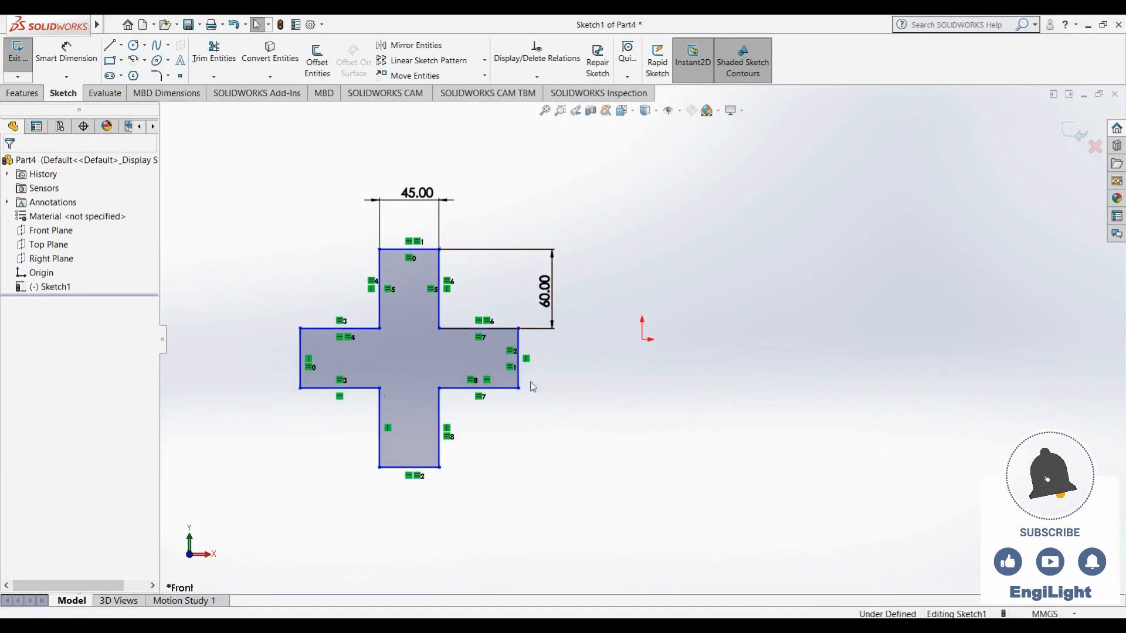
Move the whole cross profile so that it surrounds the origin, roughly centred on it
{"action": "mouse_move", "coordinate": [519, 389]}
{"action": "left_mouse_down"}
{"action": "mouse_move", "coordinate": [573, 382]}
{"action": "mouse_move", "coordinate": [453, 402]}
{"action": "mouse_move", "coordinate": [437, 333]}
{"action": "mouse_move", "coordinate": [459, 308]}
{"action": "mouse_move", "coordinate": [526, 291]}
{"action": "mouse_move", "coordinate": [521, 405]}
{"action": "mouse_move", "coordinate": [1073, 455]}
{"action": "mouse_move", "coordinate": [820, 262]}
{"action": "mouse_move", "coordinate": [537, 367]}
{"action": "mouse_move", "coordinate": [485, 405]}
{"action": "mouse_move", "coordinate": [468, 398]}
{"action": "mouse_move", "coordinate": [485, 394]}
{"action": "mouse_move", "coordinate": [489, 374]}
{"action": "left_mouse_up"}
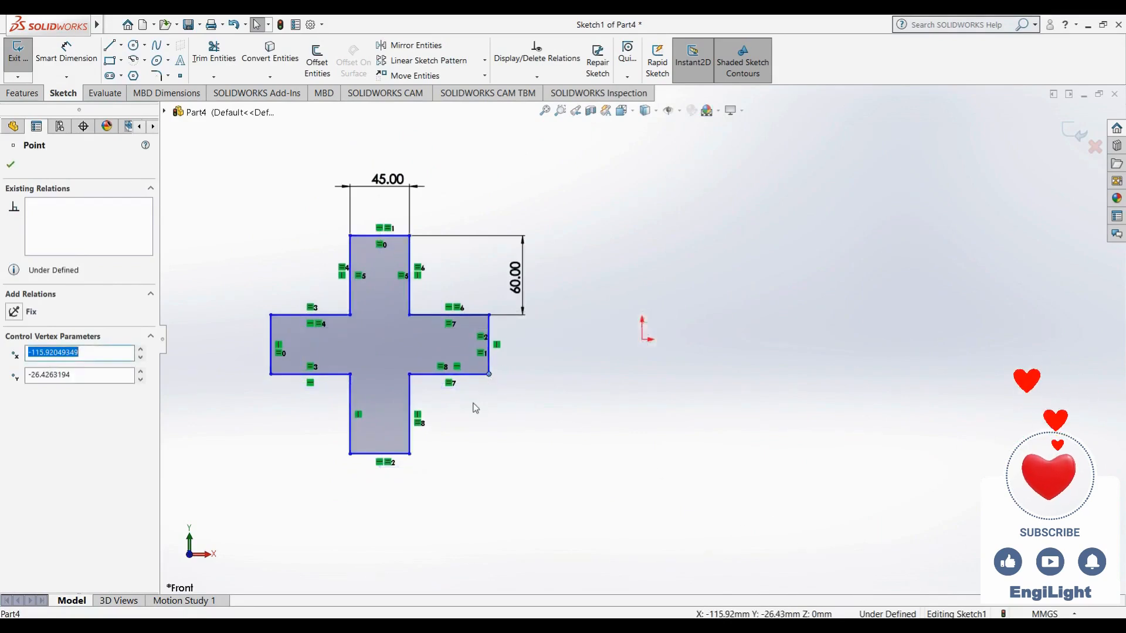
{"action": "key", "text": "Escape"}
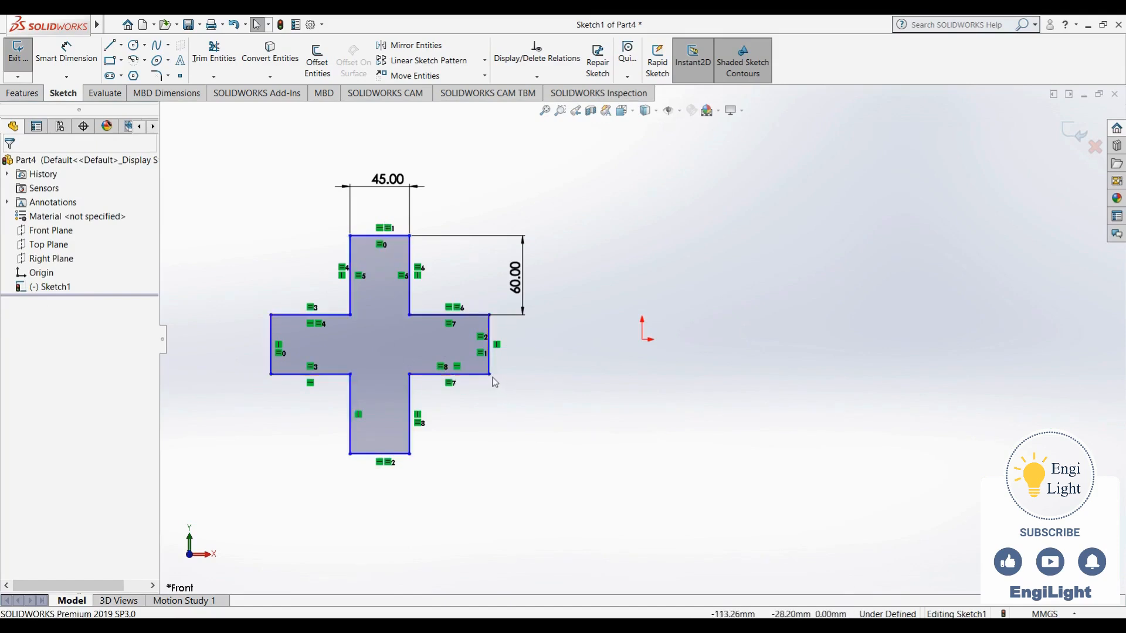
{"action": "left_click_drag", "start_coordinate": [495, 383], "coordinate": [758, 374]}
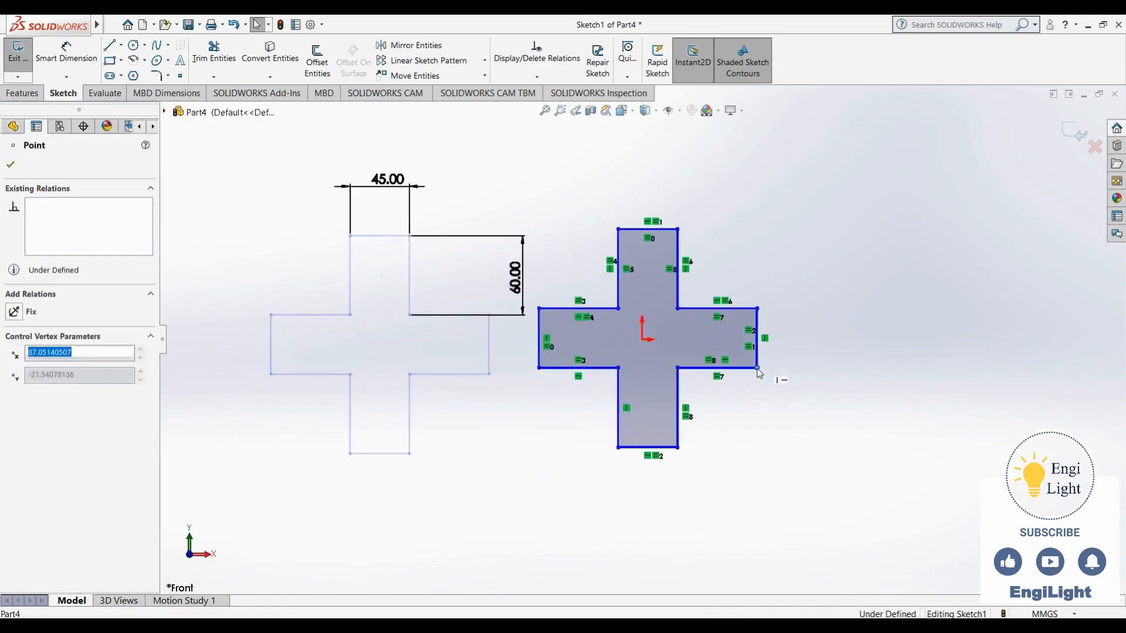
{"action": "left_click", "coordinate": [739, 415]}
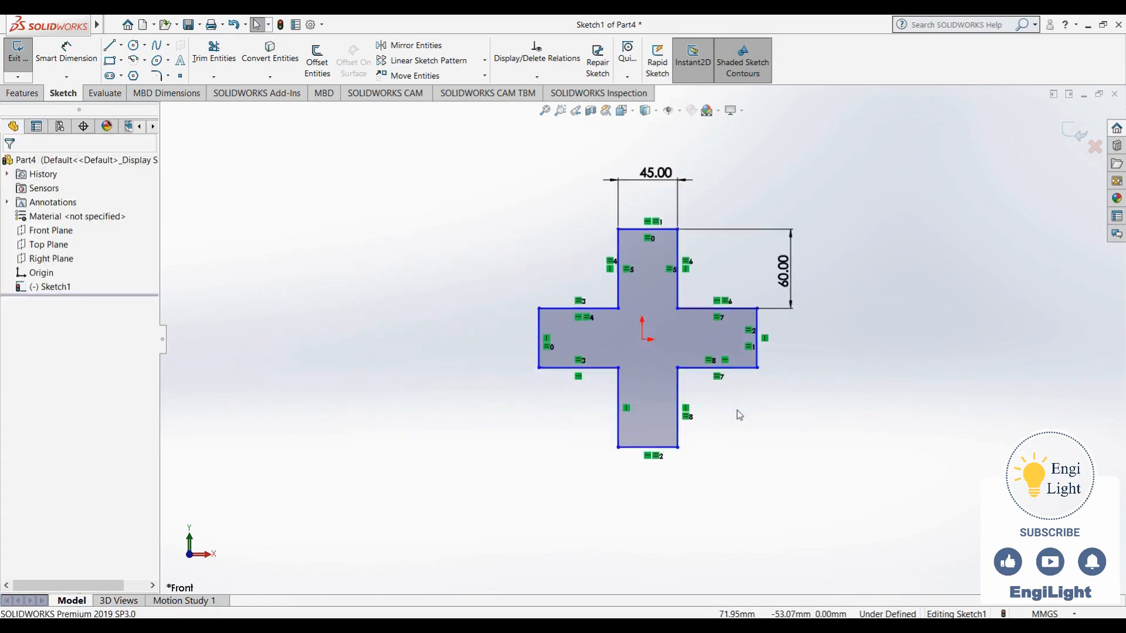
Dimension the horizontal distance from the origin to the right arm's end edge with the expression (60+60+45)/2
{"action": "left_click", "coordinate": [69, 59]}
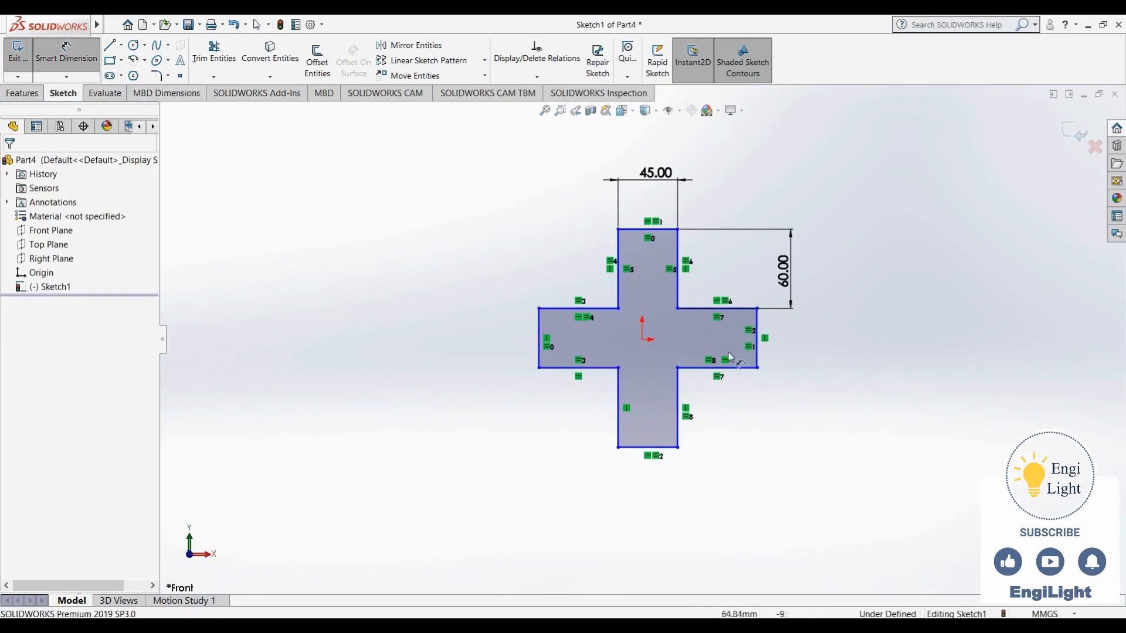
{"action": "left_click", "coordinate": [643, 340]}
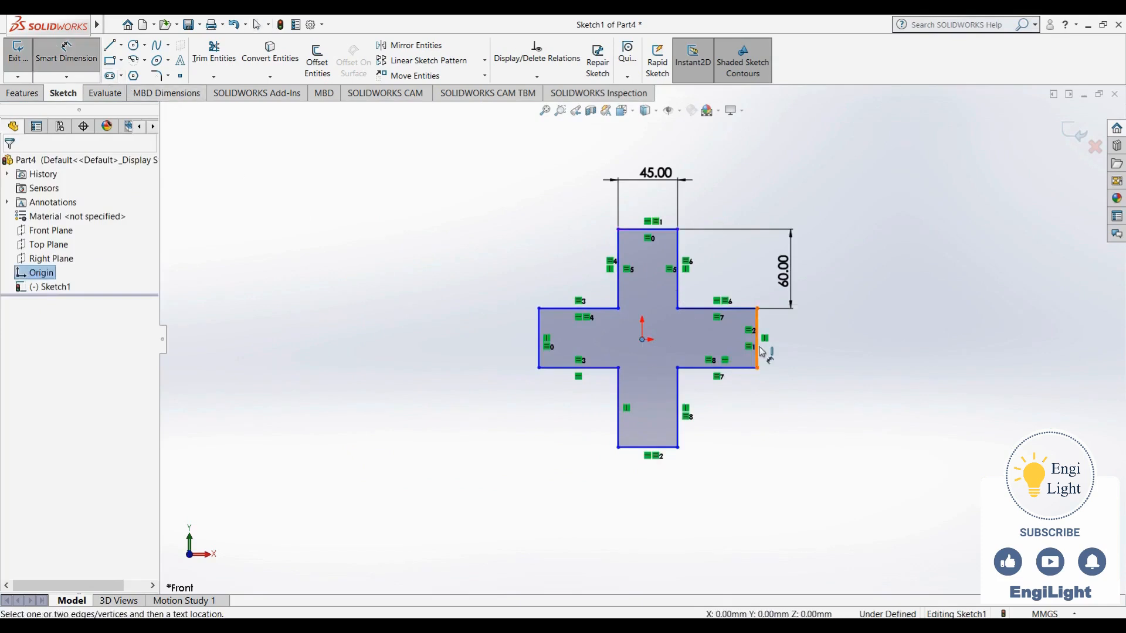
{"action": "left_click", "coordinate": [760, 352]}
{"action": "left_click", "coordinate": [754, 529]}
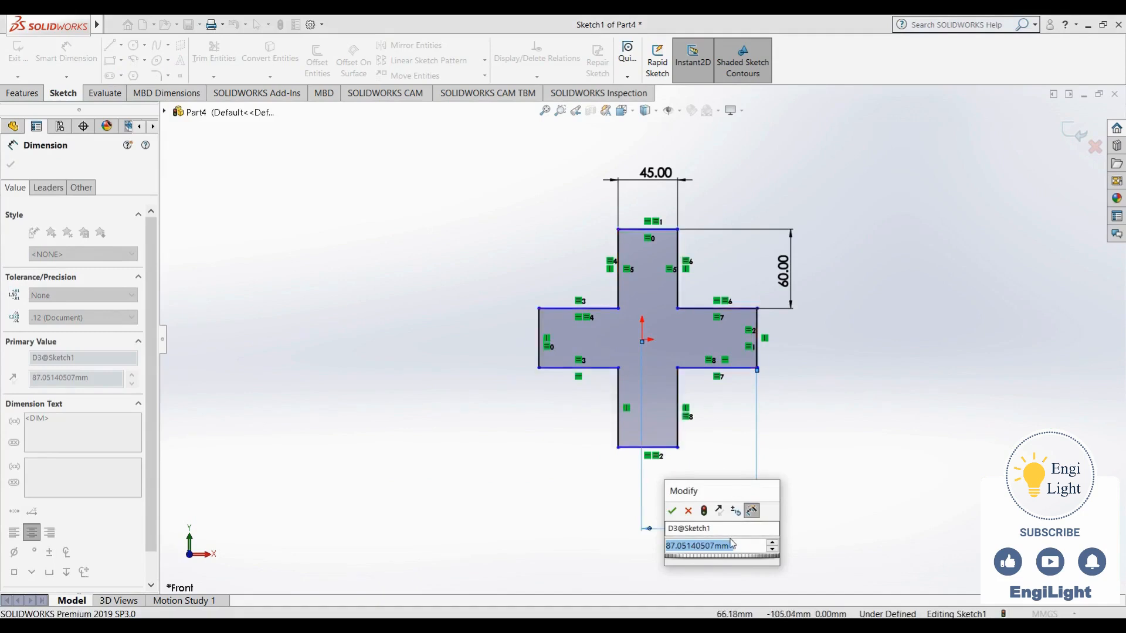
{"action": "type", "text": "60"}
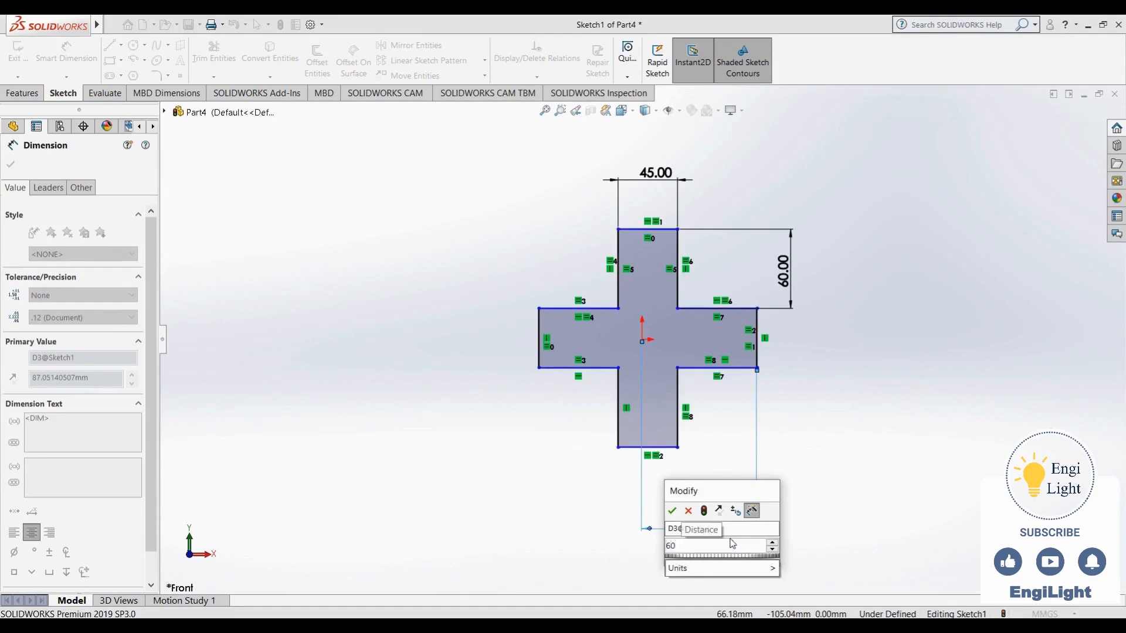
{"action": "type", "text": "+60"}
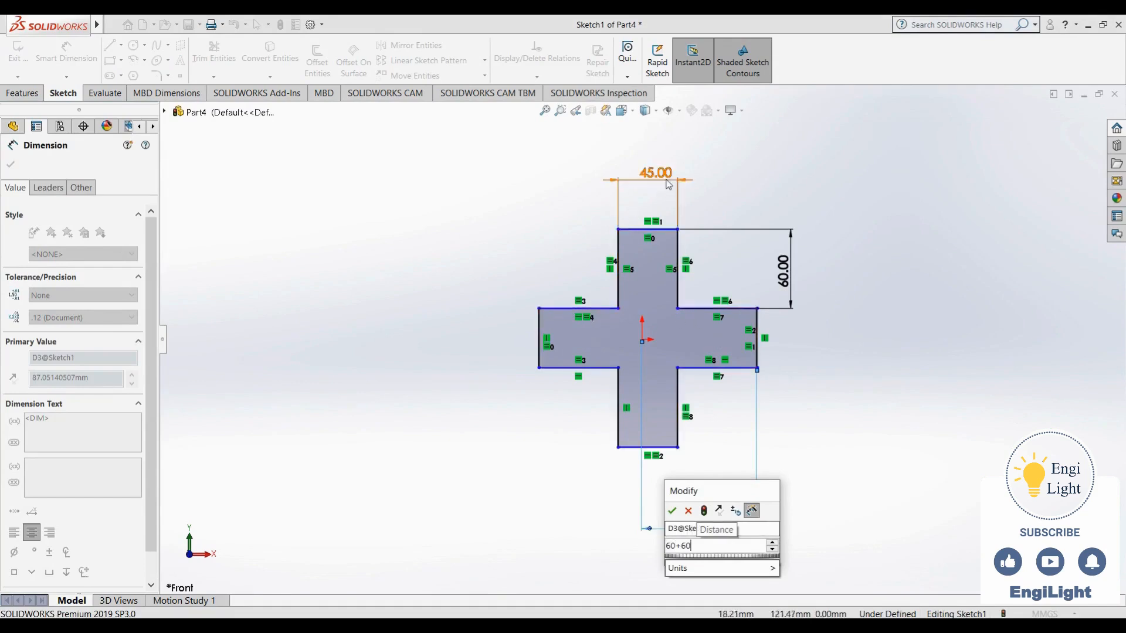
{"action": "type", "text": "+4"}
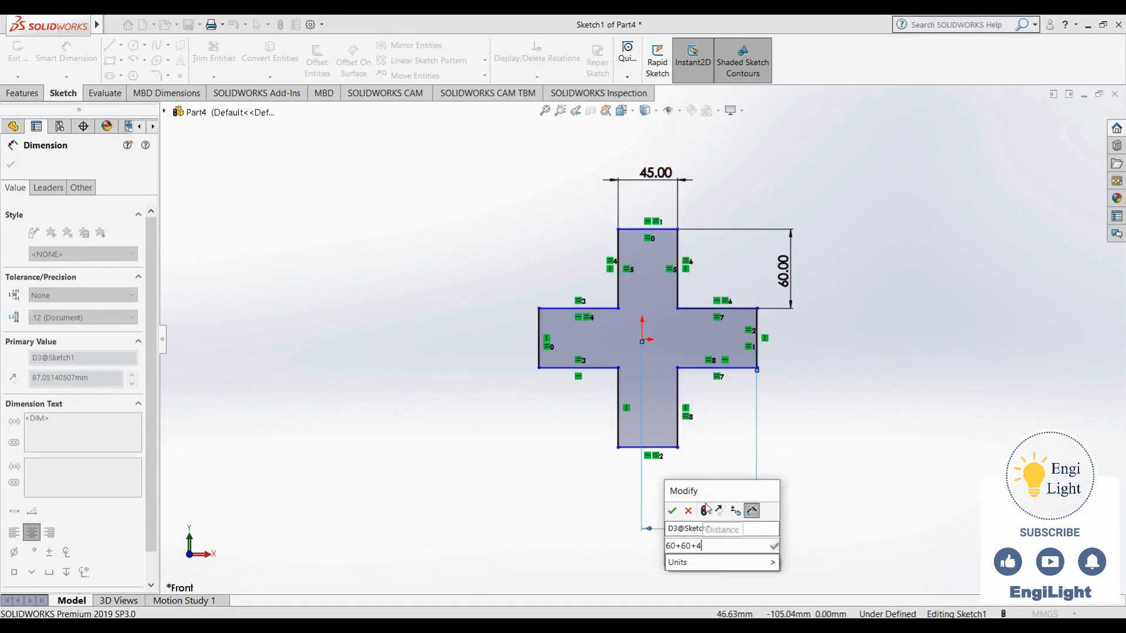
{"action": "type", "text": "5)"}
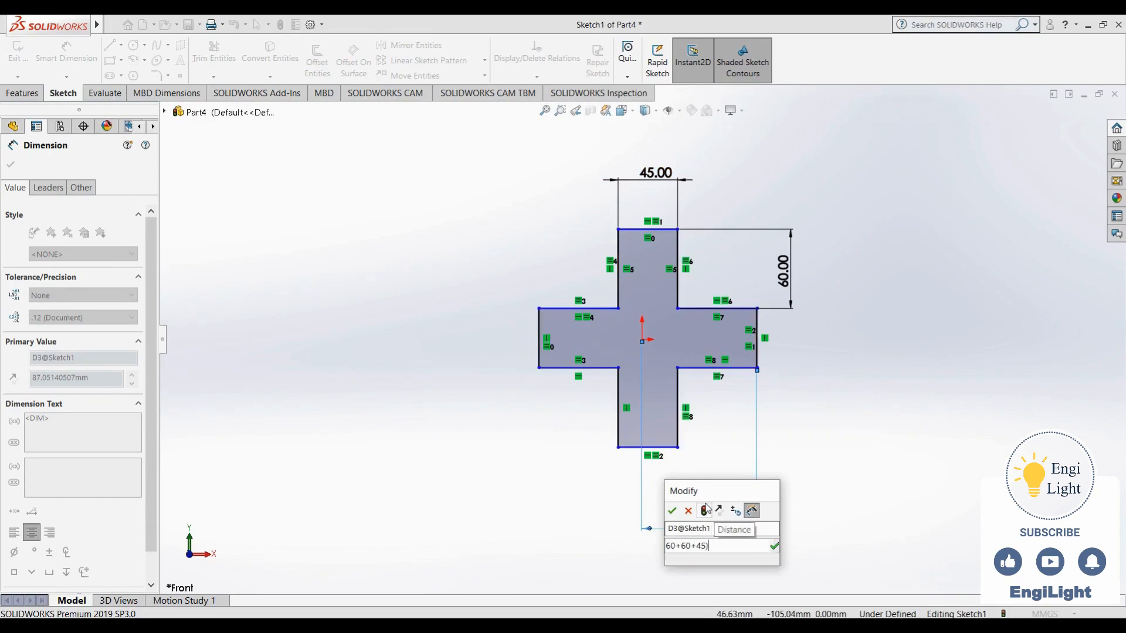
{"action": "key", "text": "Left"}
{"action": "key", "text": "Left"}
{"action": "key", "text": "Left"}
{"action": "key", "text": "Left"}
{"action": "key", "text": "Left"}
{"action": "key", "text": "Left"}
{"action": "key", "text": "Left"}
{"action": "key", "text": "Left"}
{"action": "key", "text": "Left"}
{"action": "type", "text": "("}
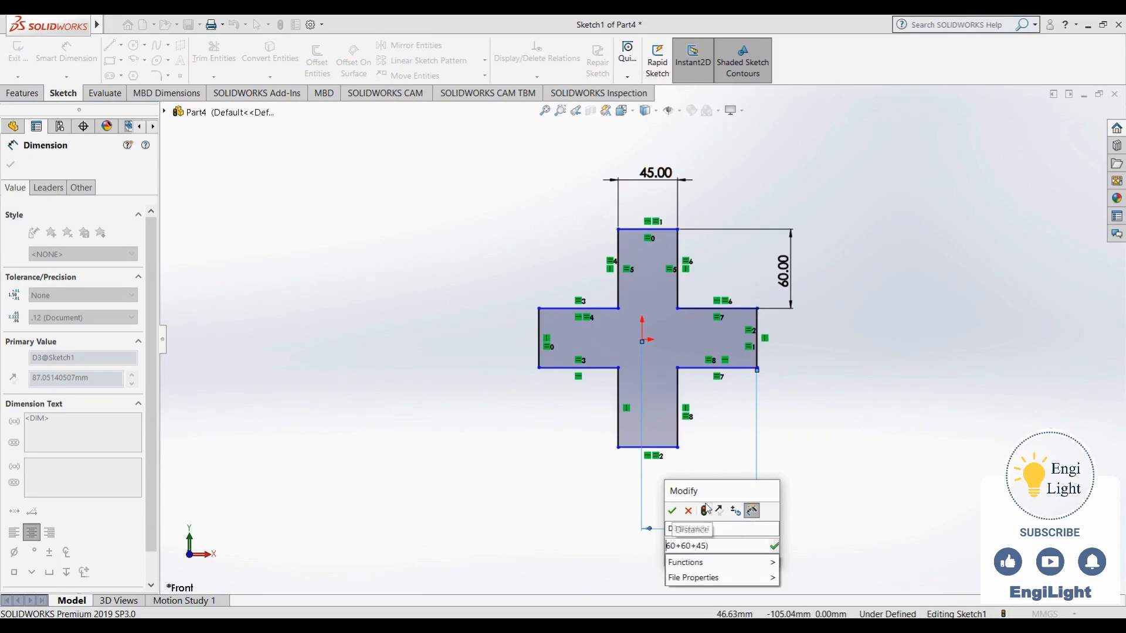
{"action": "key", "text": "Right"}
{"action": "key", "text": "Right"}
{"action": "key", "text": "Right"}
{"action": "key", "text": "Right"}
{"action": "key", "text": "Right"}
{"action": "key", "text": "Right"}
{"action": "key", "text": "Right"}
{"action": "key", "text": "Right"}
{"action": "key", "text": "Right"}
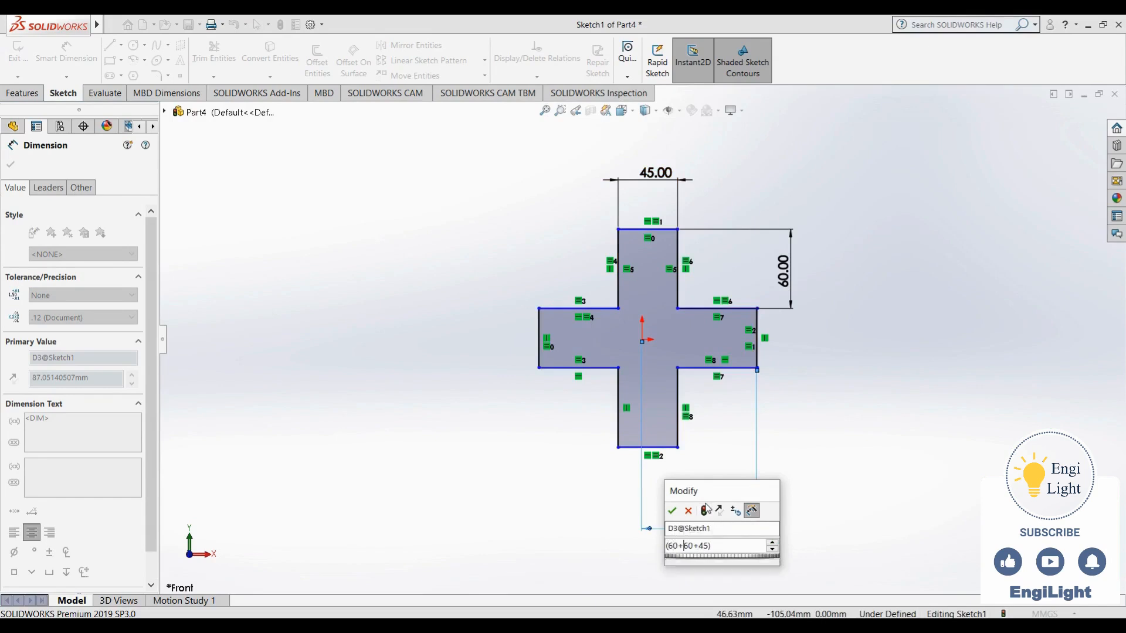
{"action": "type", "text": "/2"}
{"action": "key", "text": "Return"}
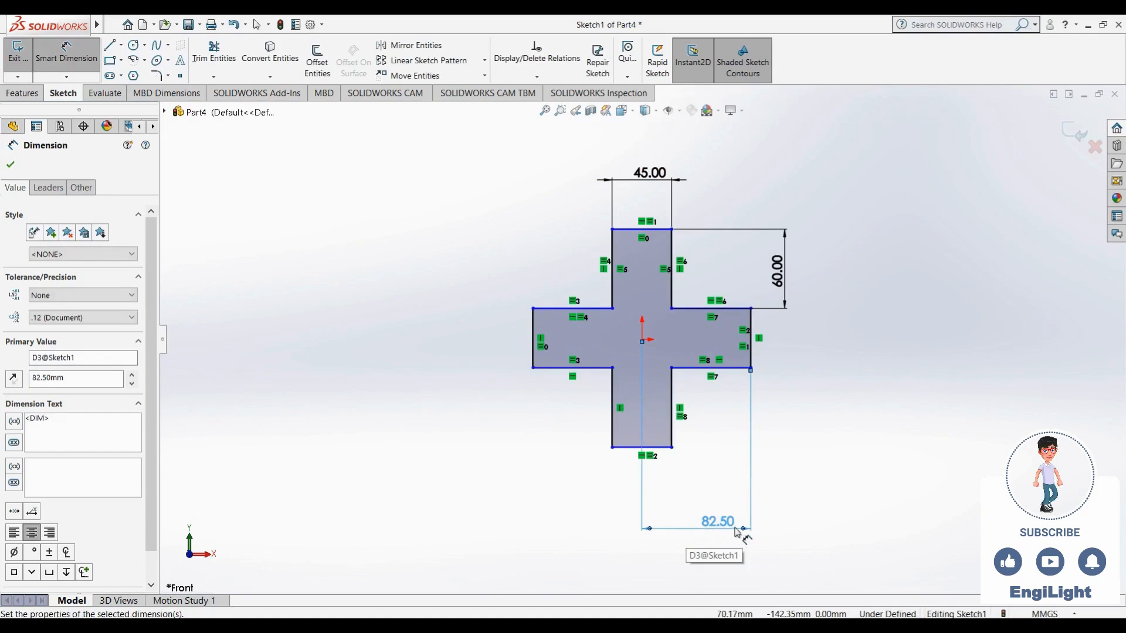
{"action": "left_click", "coordinate": [837, 404]}
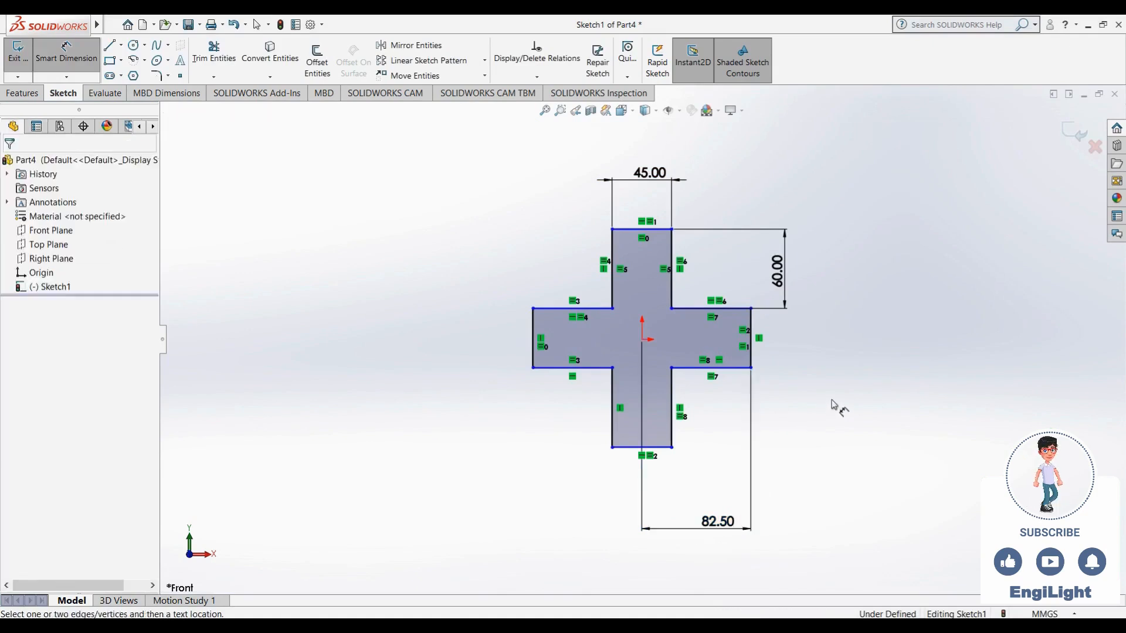
Dimension the vertical distance from the origin to the upper arm's end edge with the expression (60+60+45)/2
{"action": "left_click", "coordinate": [642, 340]}
{"action": "left_click", "coordinate": [642, 229]}
{"action": "left_click", "coordinate": [491, 284]}
{"action": "type", "text": "="}
{"action": "mouse_move", "coordinate": [492, 317]}
{"action": "type", "text": "("}
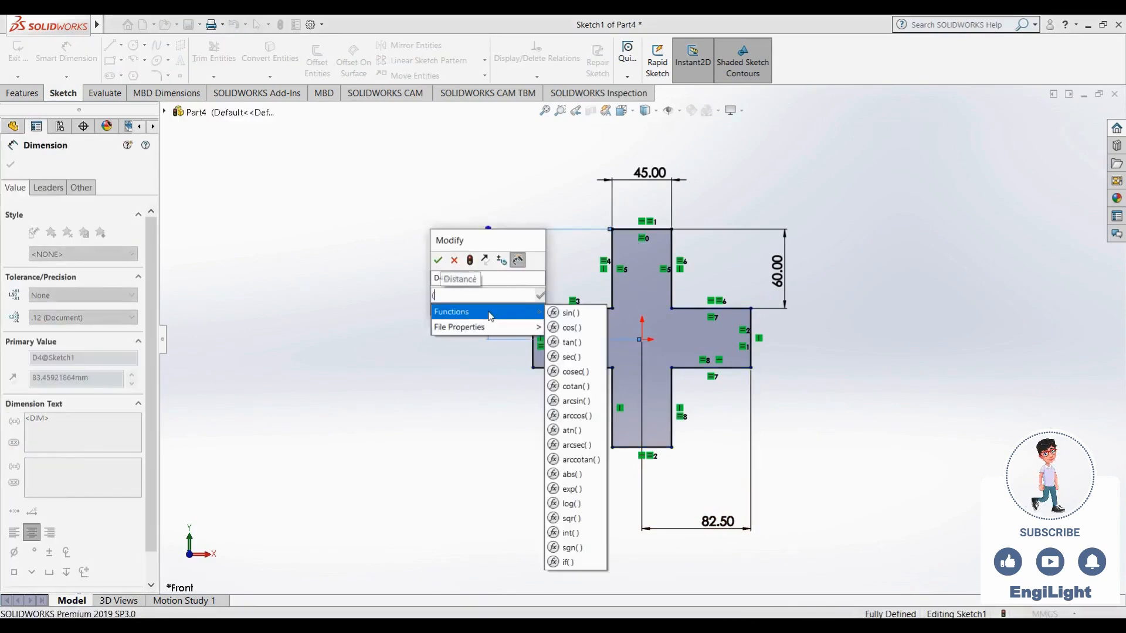
{"action": "type", "text": "60+60+45)"}
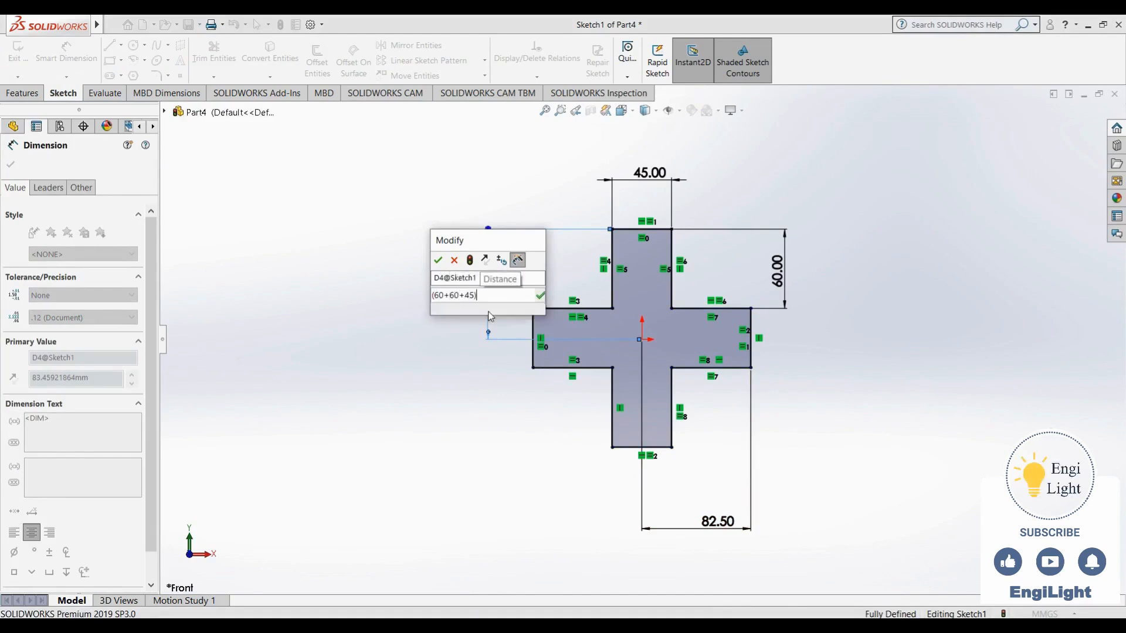
{"action": "type", "text": "/2"}
{"action": "key", "text": "Return"}
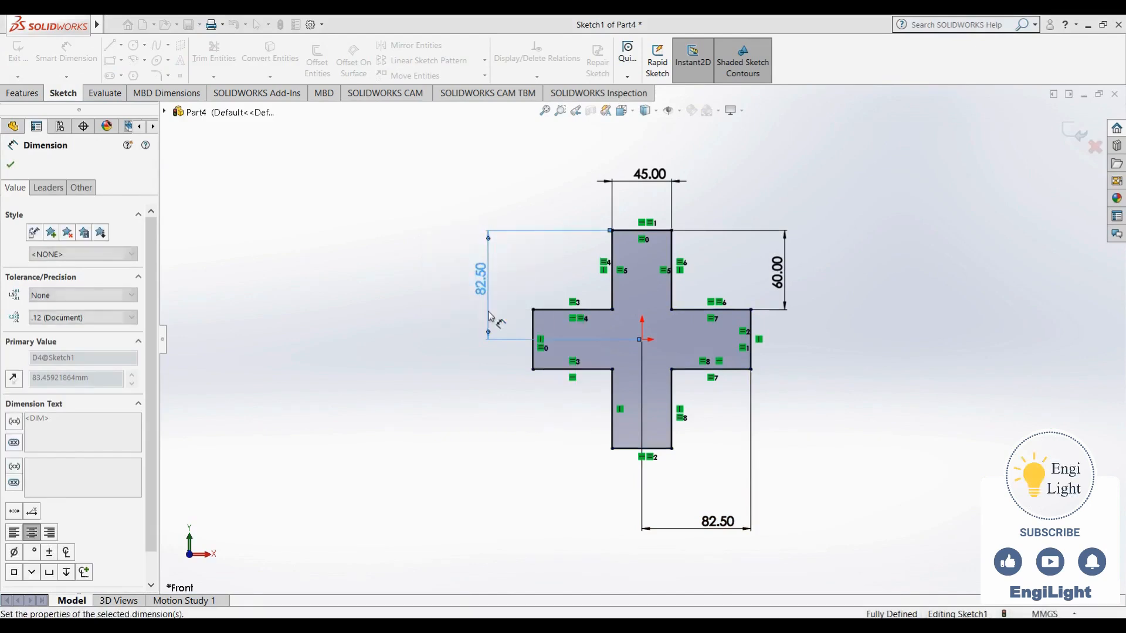
{"action": "key", "text": "Escape"}
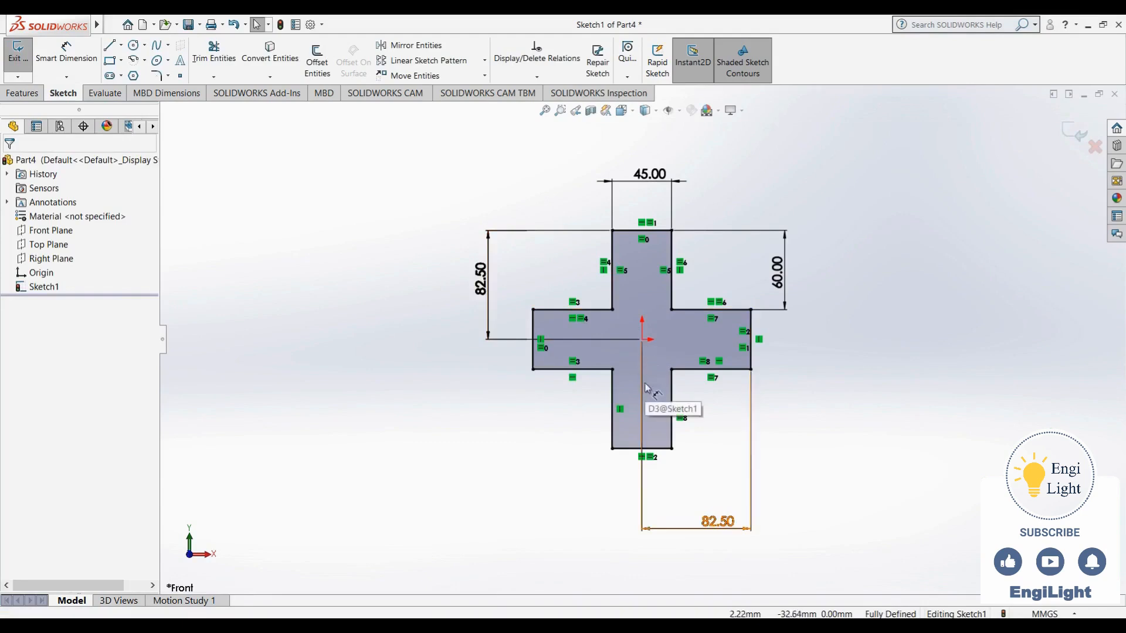
Undo both distance dimensions between the origin and the end edges of the upper and right arms
{"action": "key", "text": "ctrl+z"}
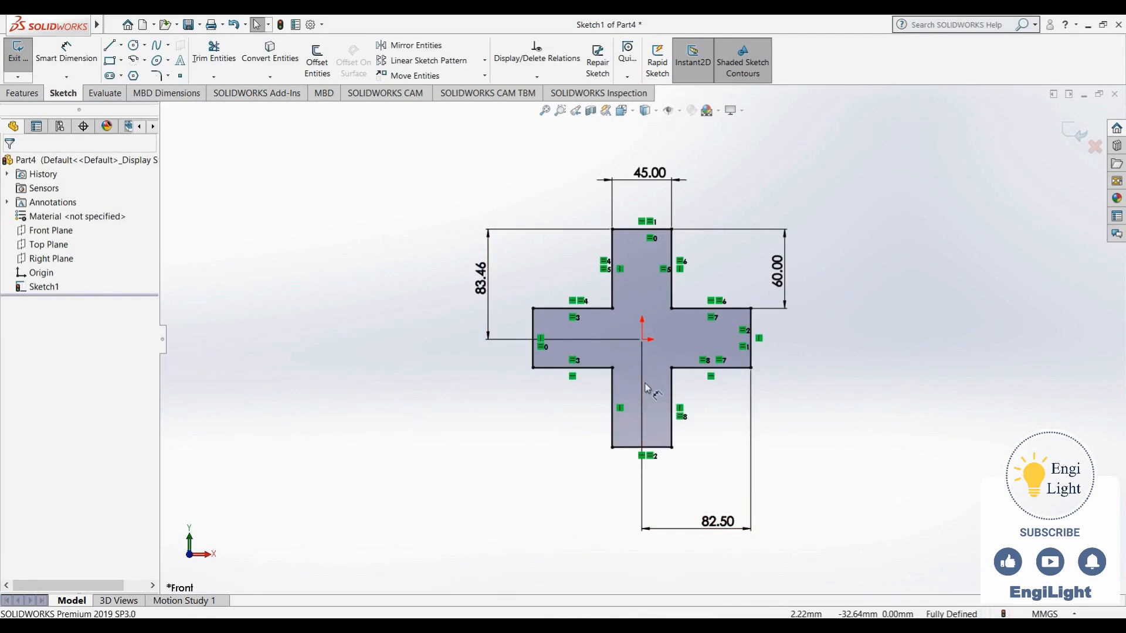
{"action": "key", "text": "ctrl+z"}
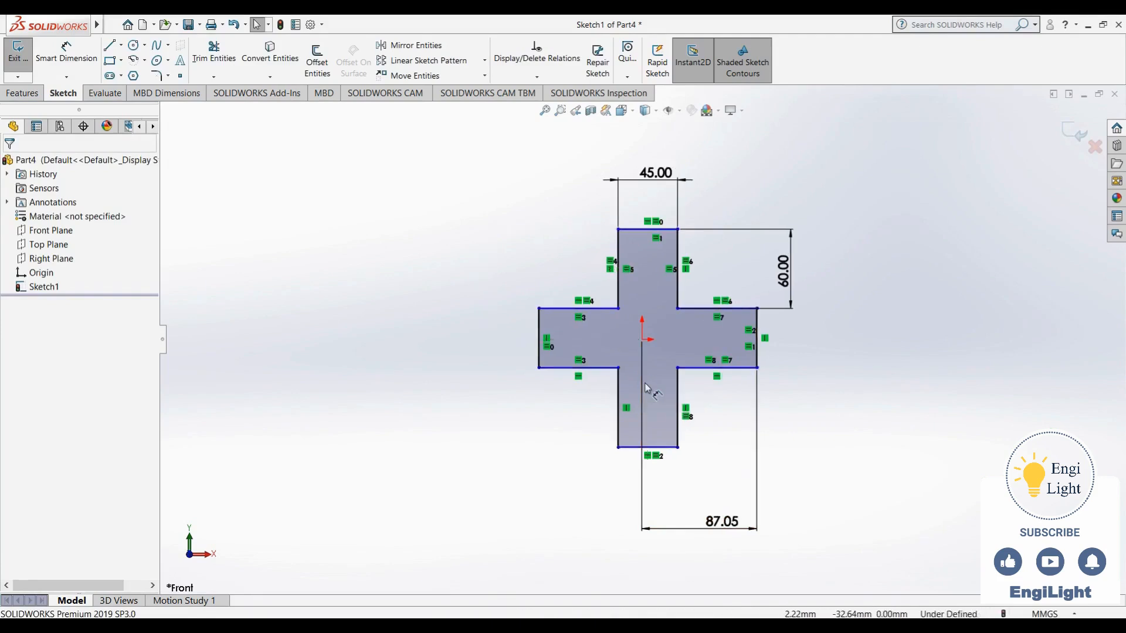
{"action": "key", "text": "ctrl+z"}
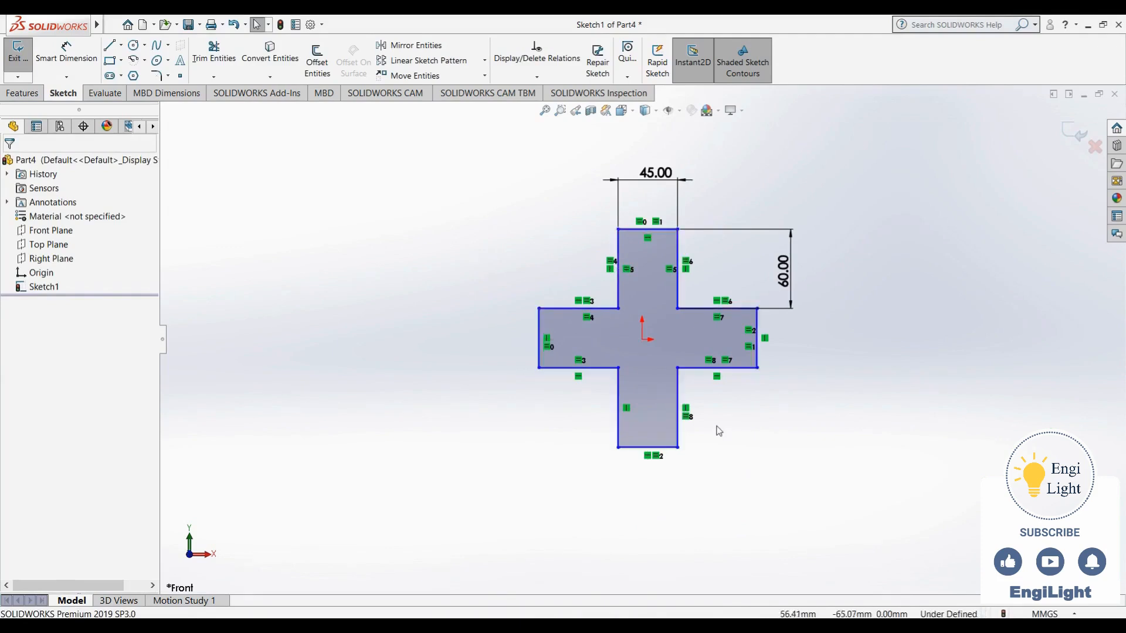
Apply a Vertical relation between the midpoint of the lower arm's end edge and the origin
{"action": "left_click", "coordinate": [649, 449]}
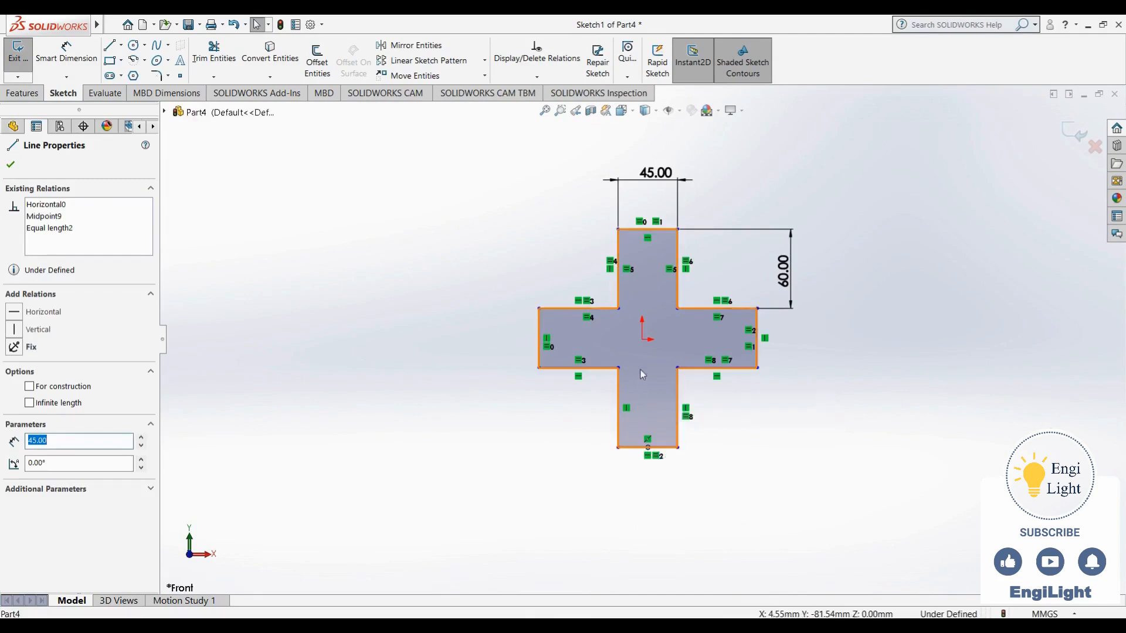
{"action": "left_click", "coordinate": [642, 340], "text": "ctrl"}
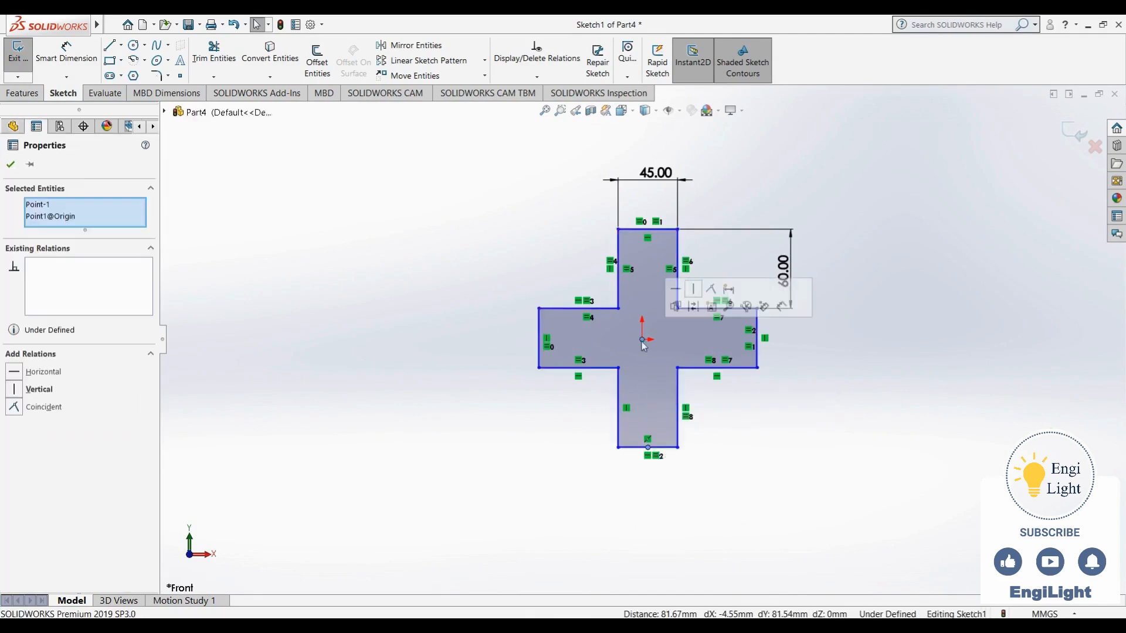
{"action": "left_click", "coordinate": [694, 289]}
{"action": "left_click", "coordinate": [765, 439]}
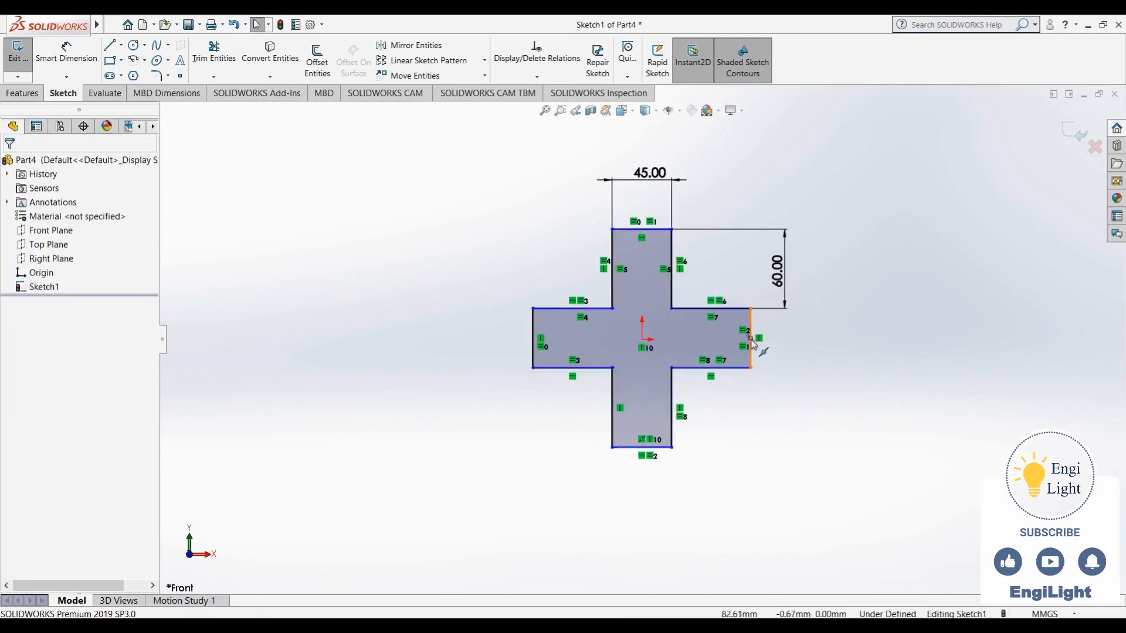
Apply a Horizontal relation between the midpoint of the right arm's end edge and the origin
{"action": "left_click", "coordinate": [751, 338]}
{"action": "left_click", "coordinate": [643, 341], "text": "ctrl"}
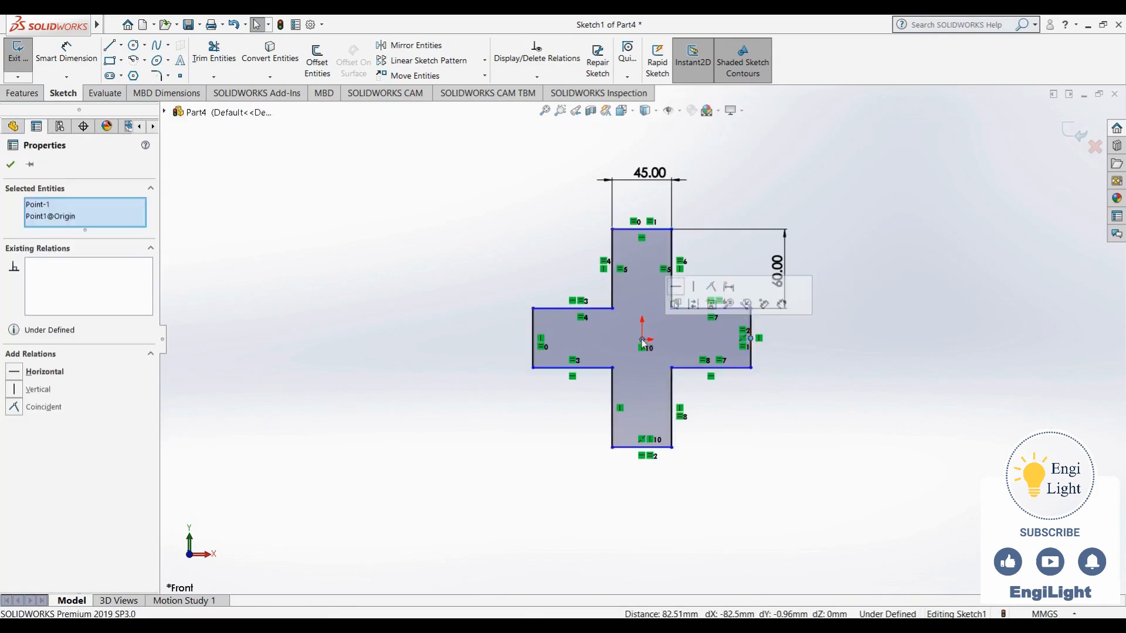
{"action": "left_click", "coordinate": [676, 287]}
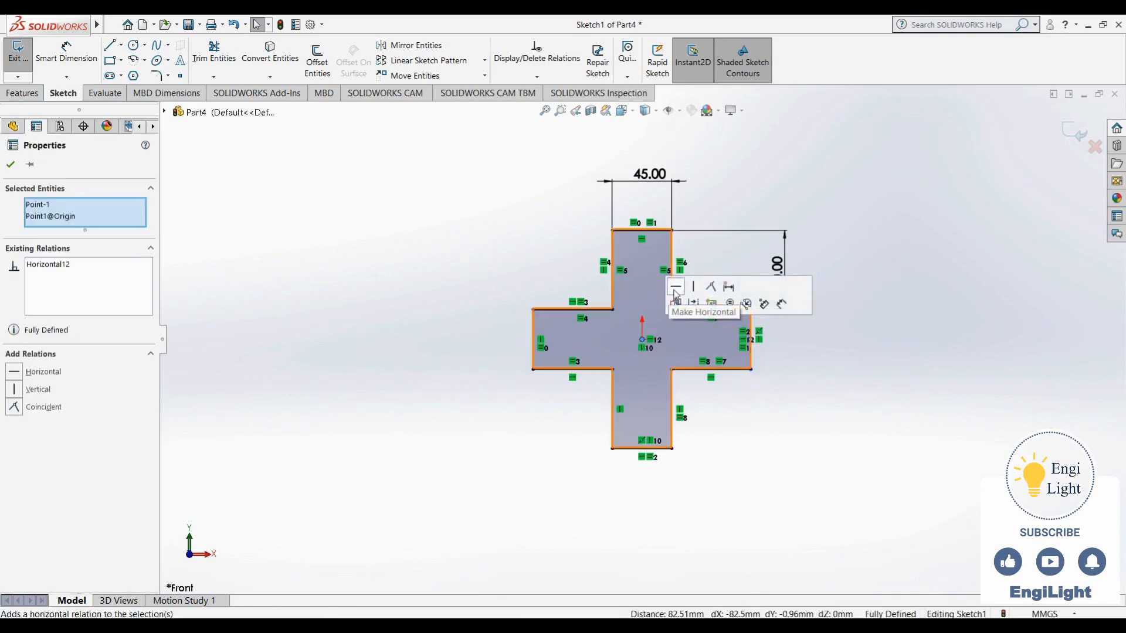
{"action": "left_click", "coordinate": [728, 437]}
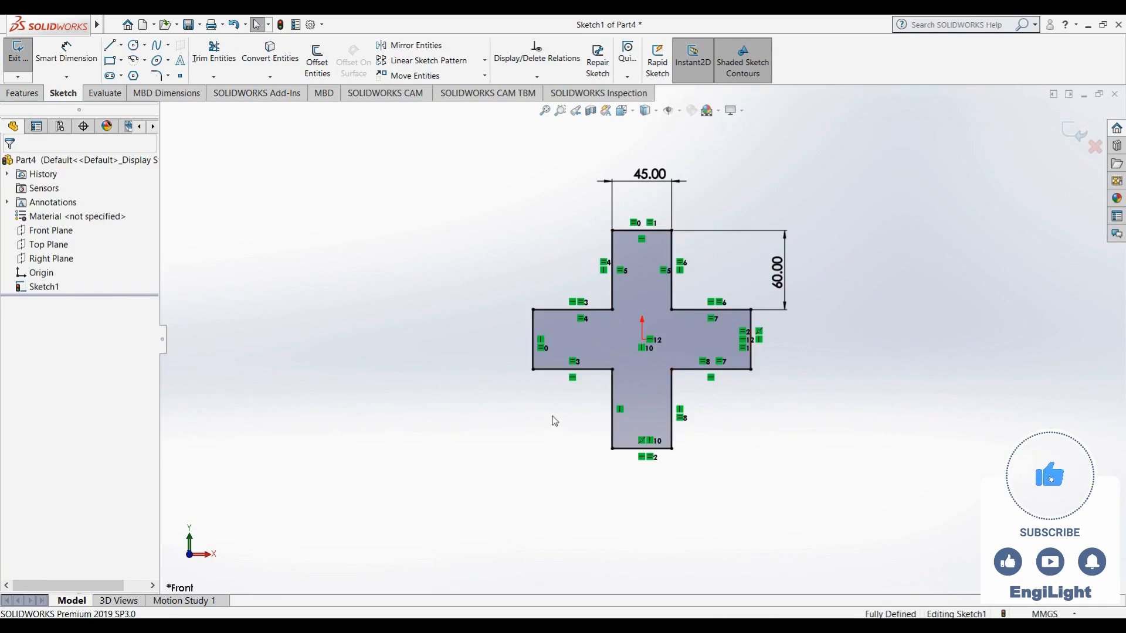
Hide the sketch relation symbols and show them again
{"action": "left_click", "coordinate": [680, 114]}
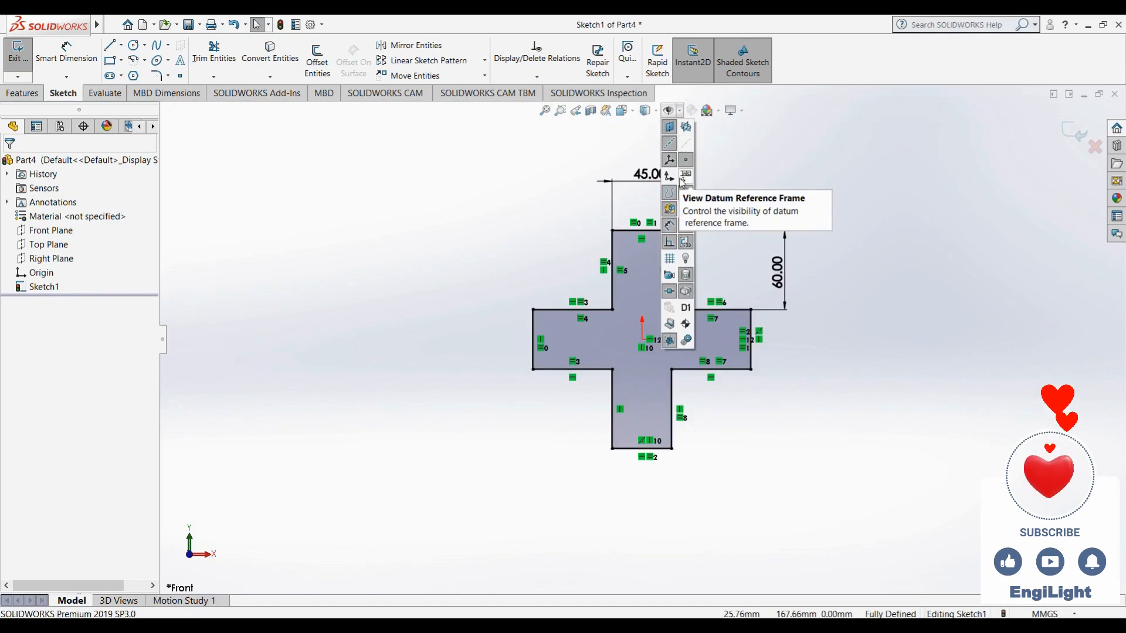
{"action": "left_click", "coordinate": [669, 242]}
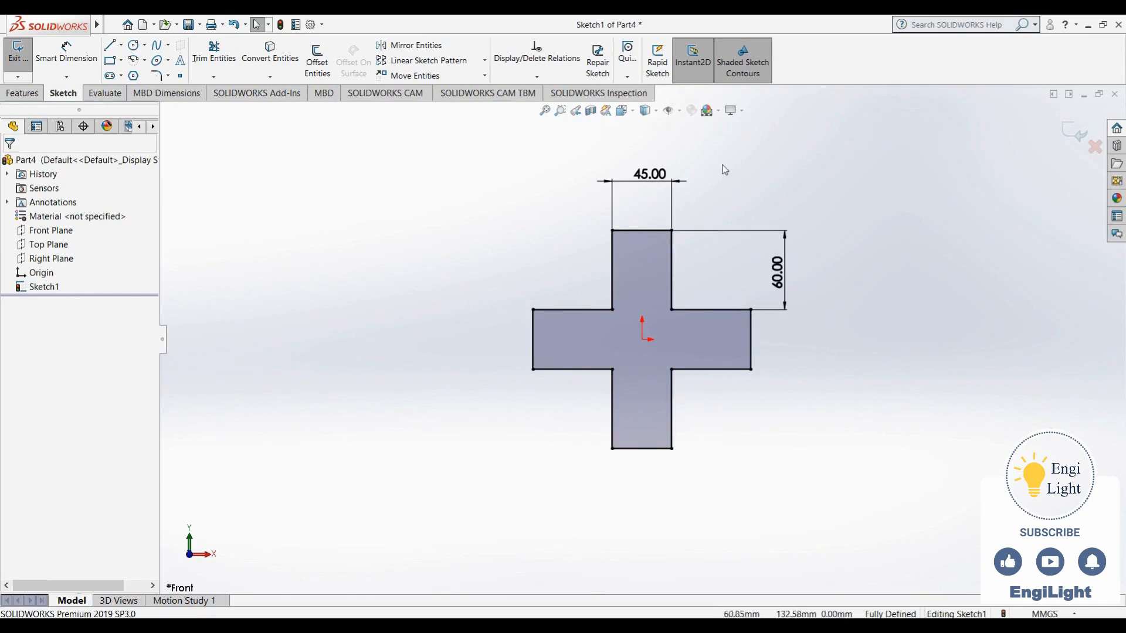
{"action": "left_click", "coordinate": [678, 110]}
{"action": "left_click", "coordinate": [669, 242]}
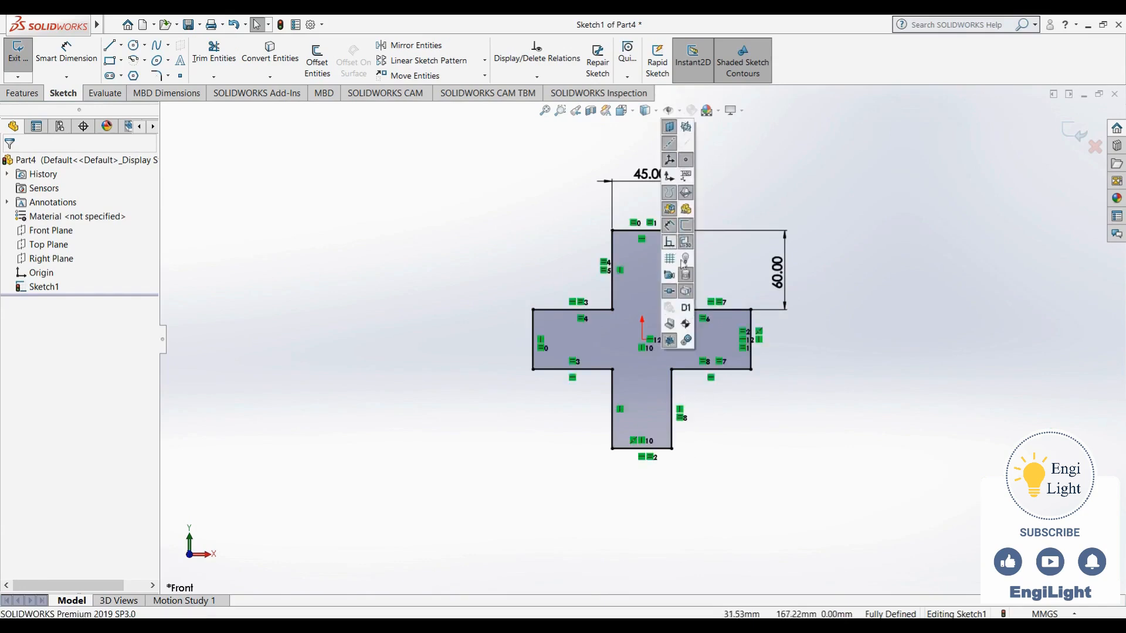